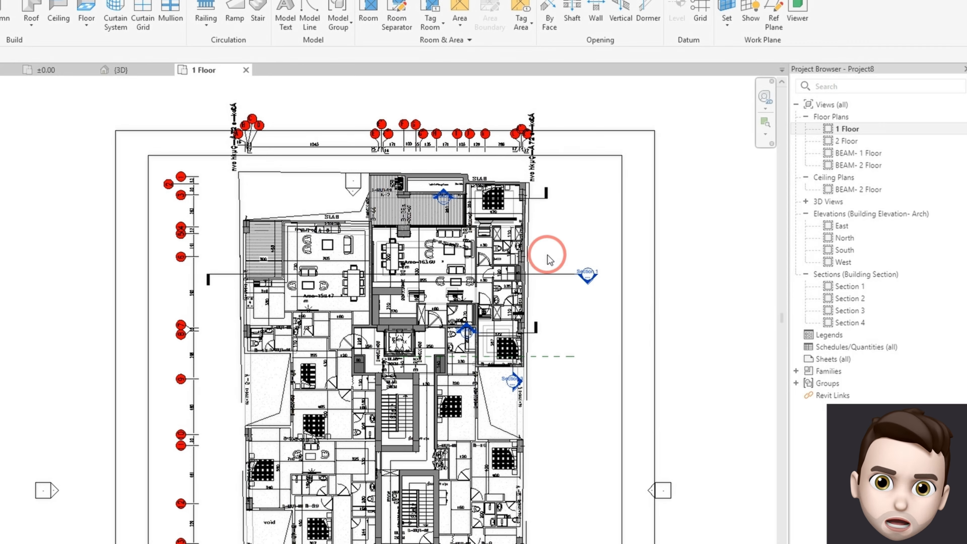
Step: Create a vertical building section through the upper-middle living room on the 1 Floor plan, looking toward the rooms with wardrobes
scroll(548, 259, up, 5)
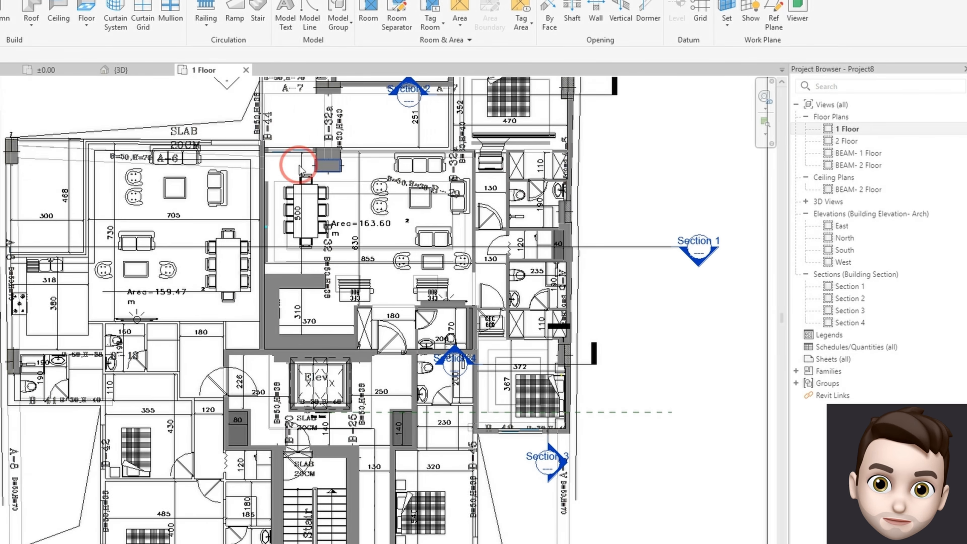
scroll(300, 166, up, 4)
middle_drag(503, 232, 235, 219)
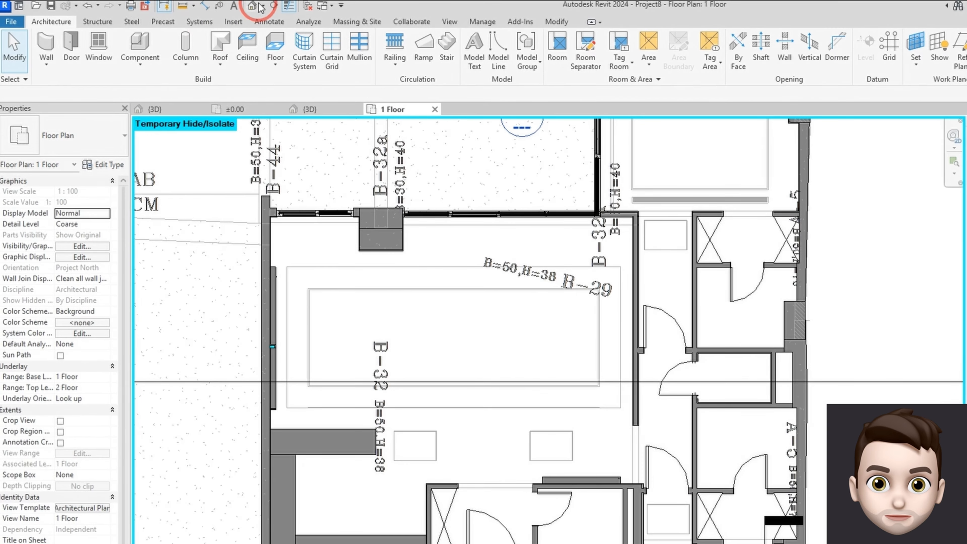
click(276, 8)
click(546, 155)
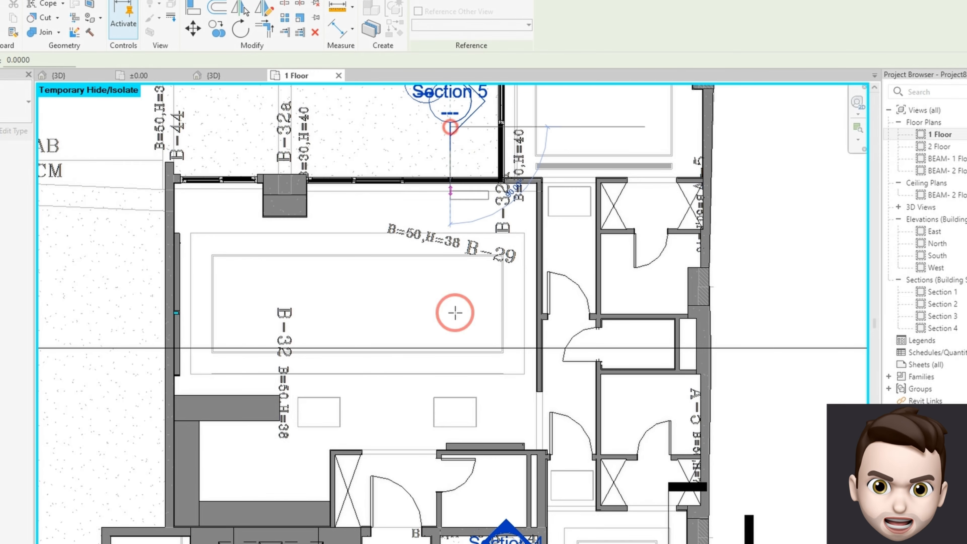
click(450, 507)
key(Escape)
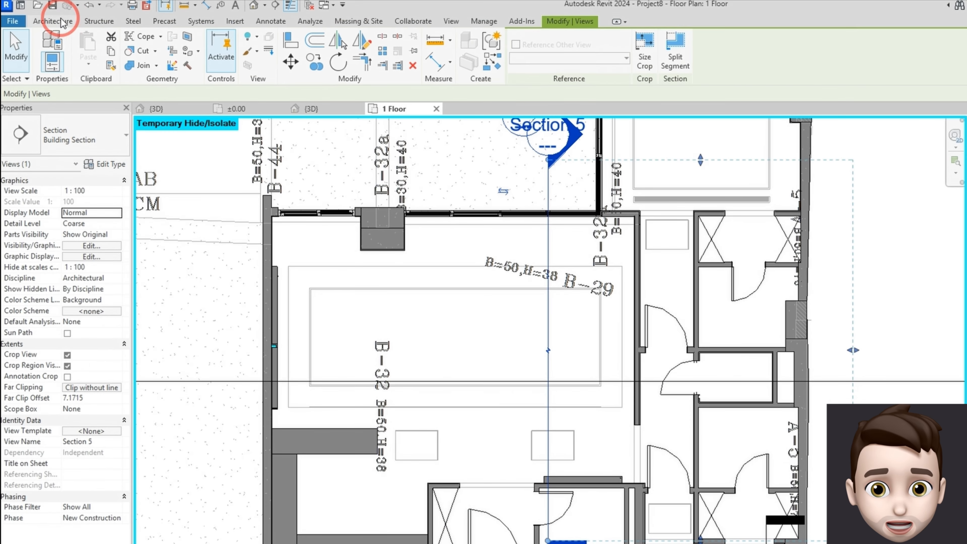
Step: Draw a vertical reference plane across the living room, parallel to the Section 5 line and just east of it
click(61, 21)
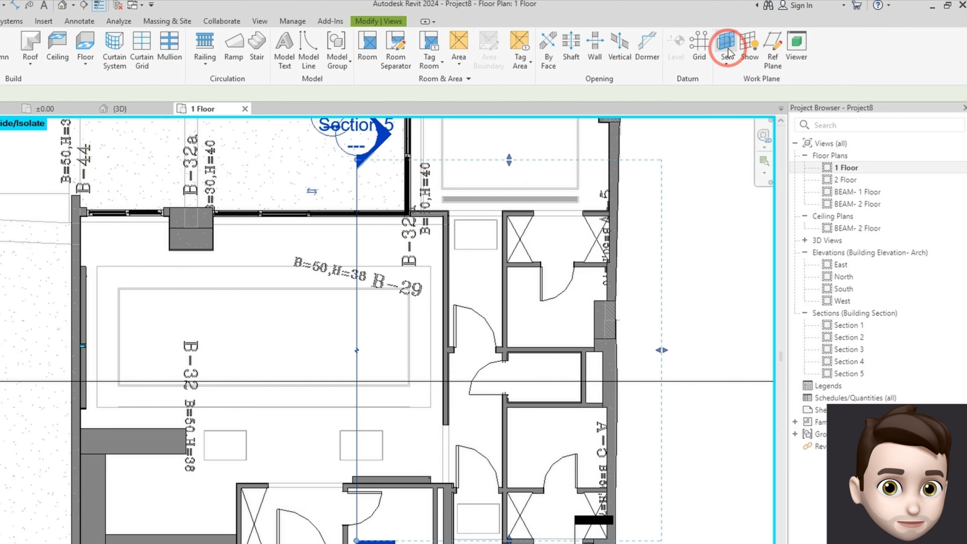
click(773, 55)
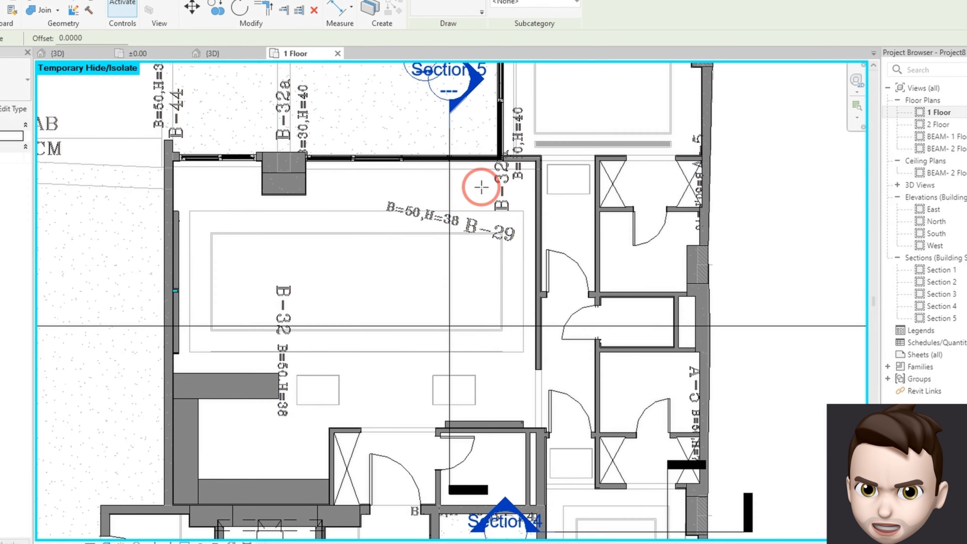
click(389, 241)
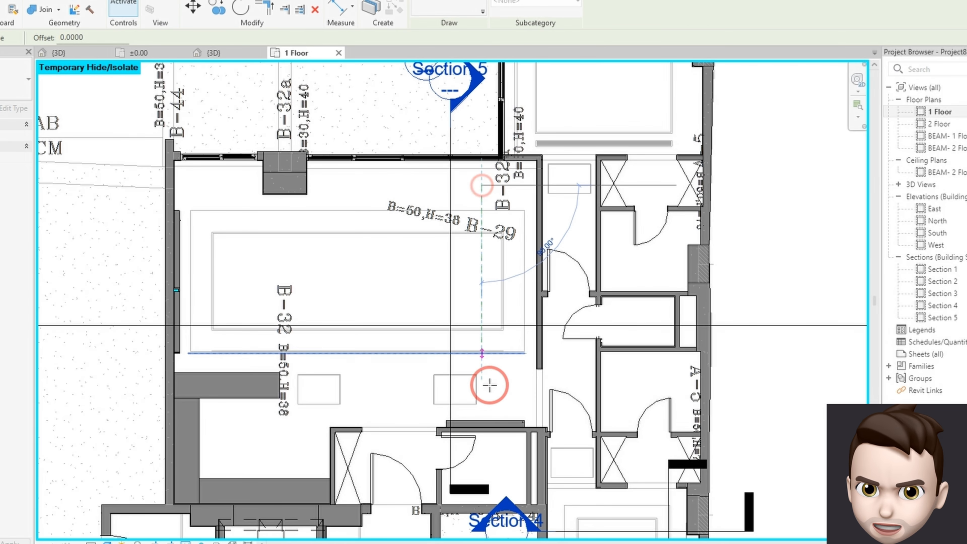
click(479, 411)
key(Escape)
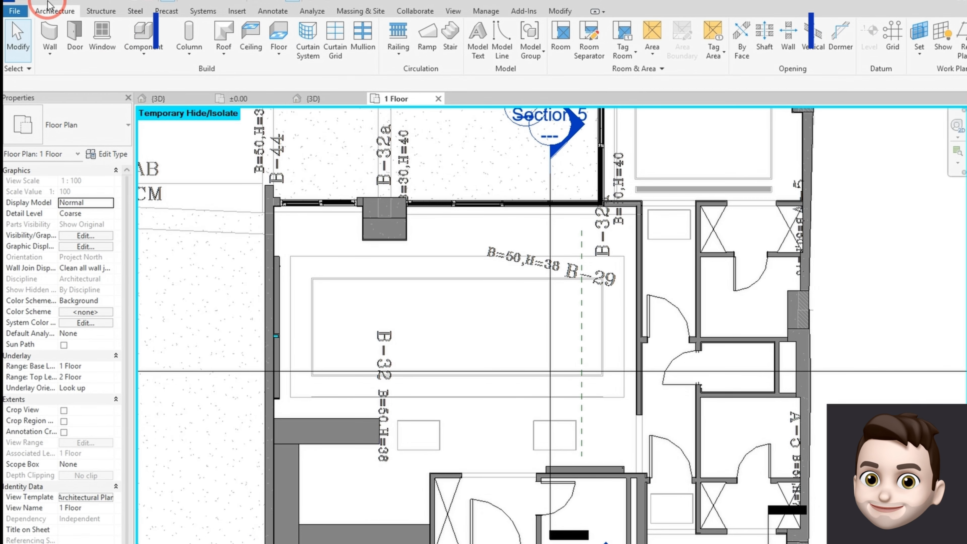
Step: Start an in-place model in the Generic Models category and name it Modern Fireplace
click(144, 52)
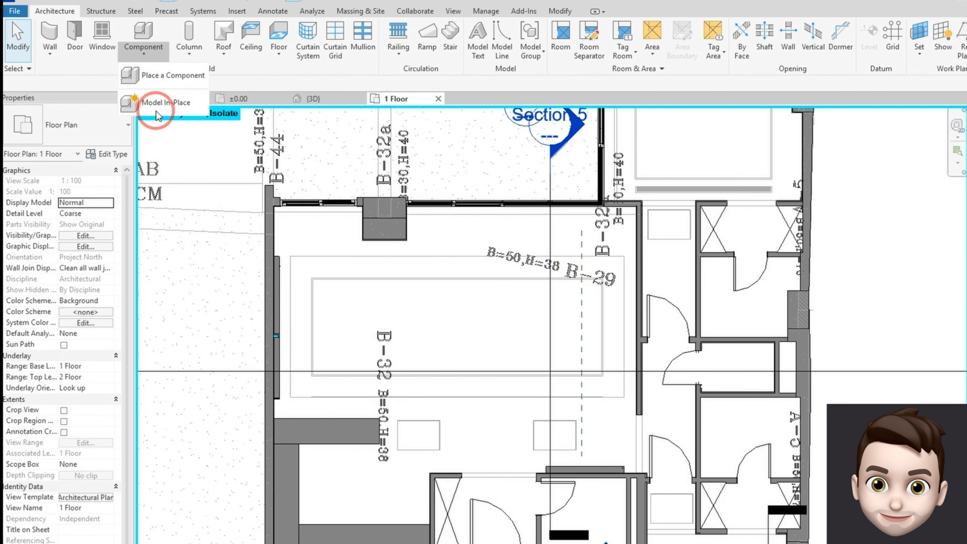
click(157, 112)
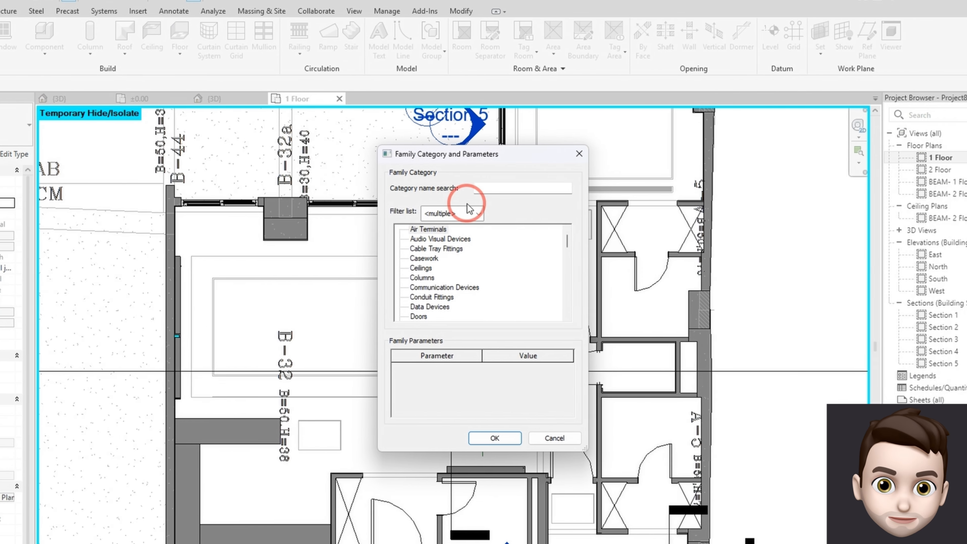
click(496, 188)
text(generi)
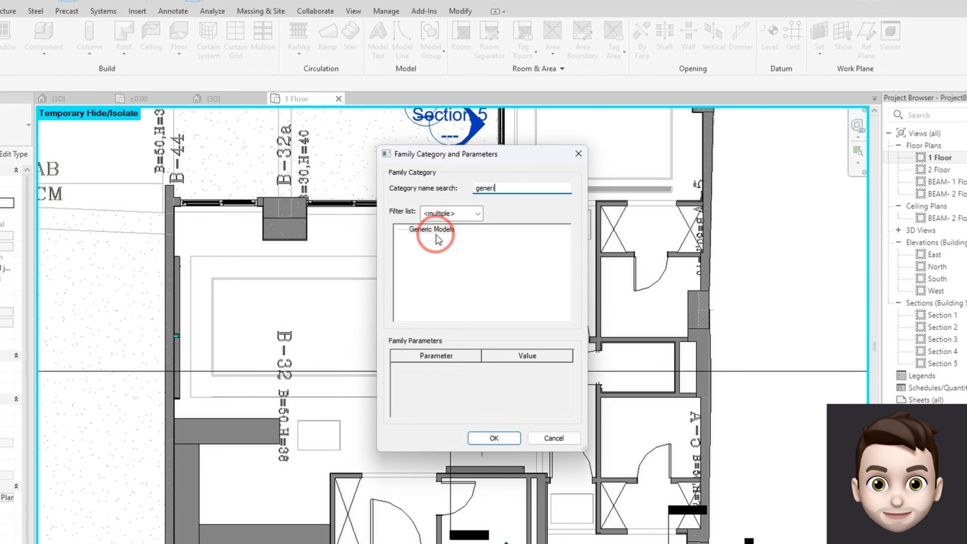
double_click(431, 230)
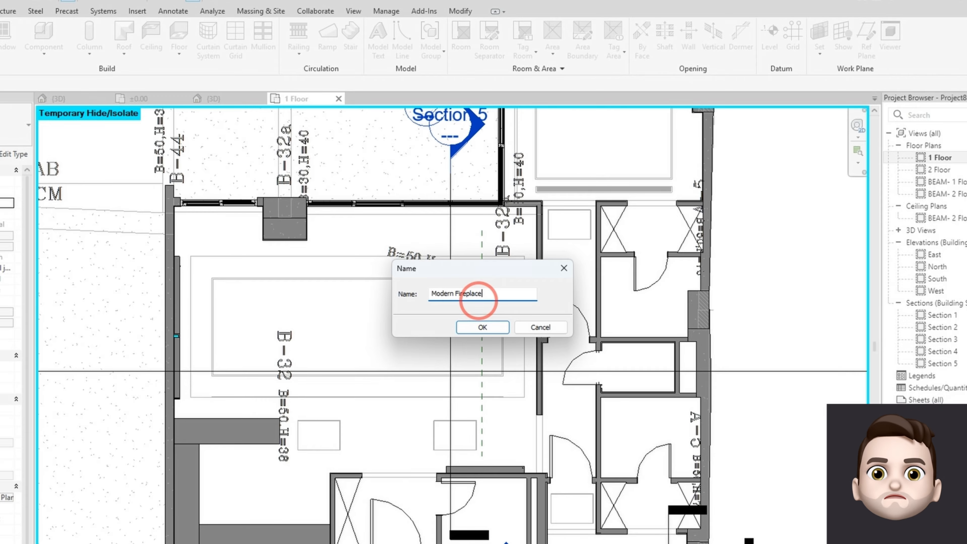
click(482, 327)
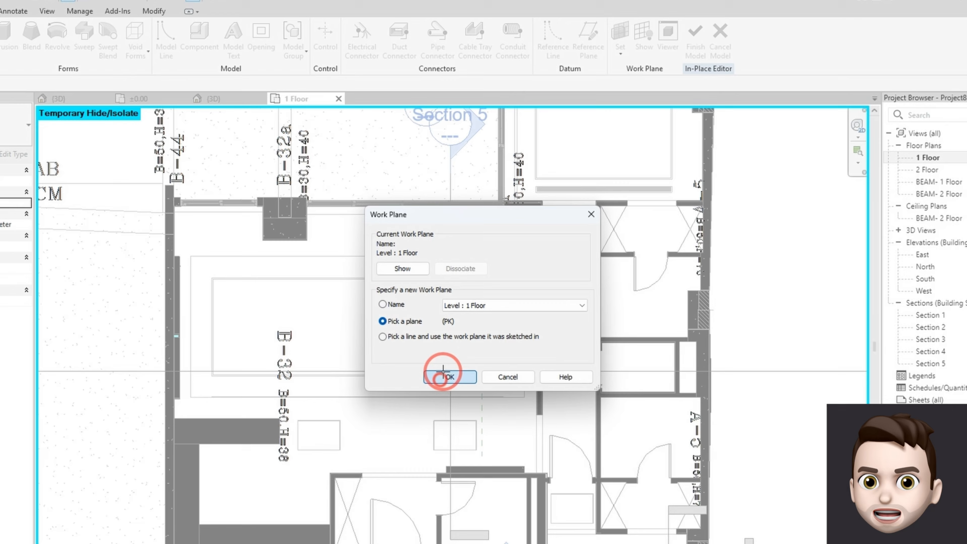
Step: Set the work plane by picking the new vertical reference plane and open the Section 5 view for sketching
click(443, 369)
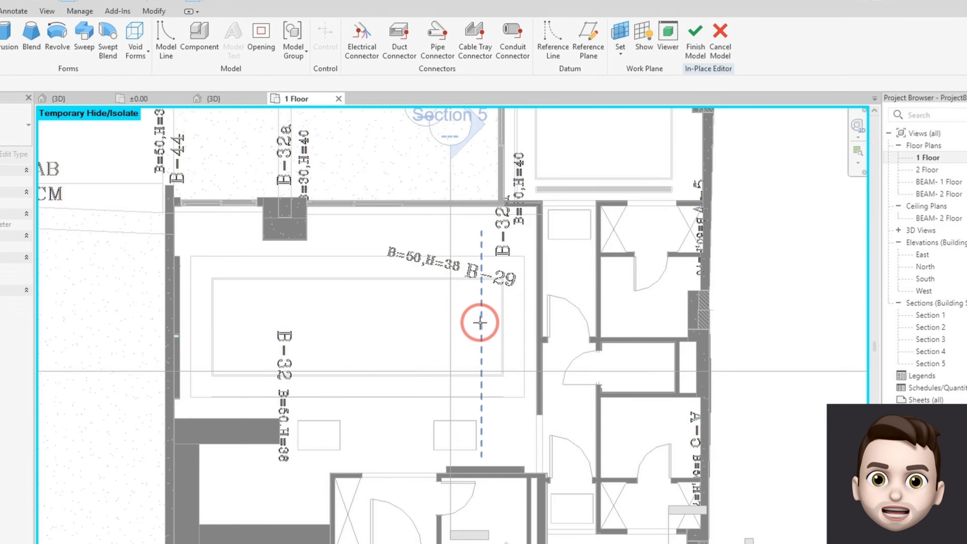
click(482, 320)
click(467, 168)
click(433, 234)
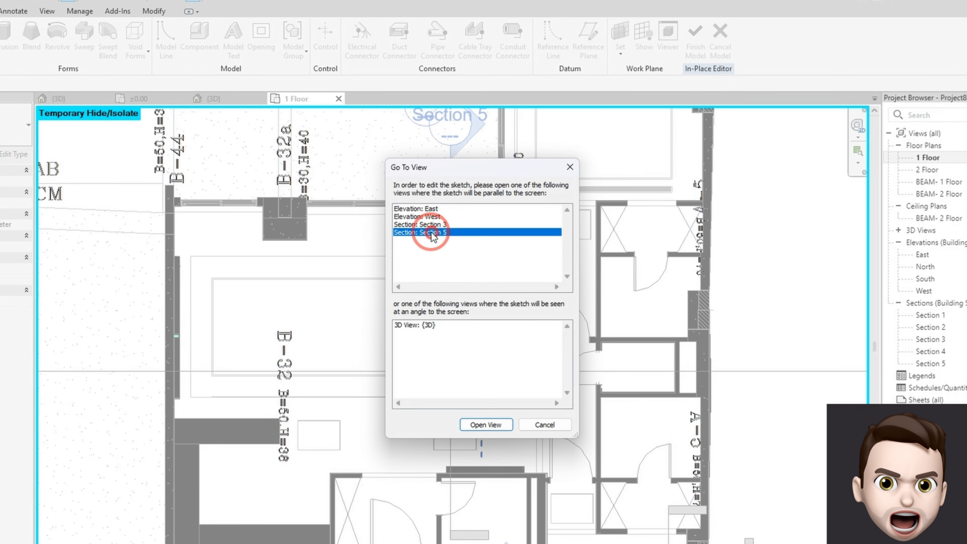
click(486, 424)
Step: Set the Section 5 view's visual style to Shaded
scroll(280, 497, up, 3)
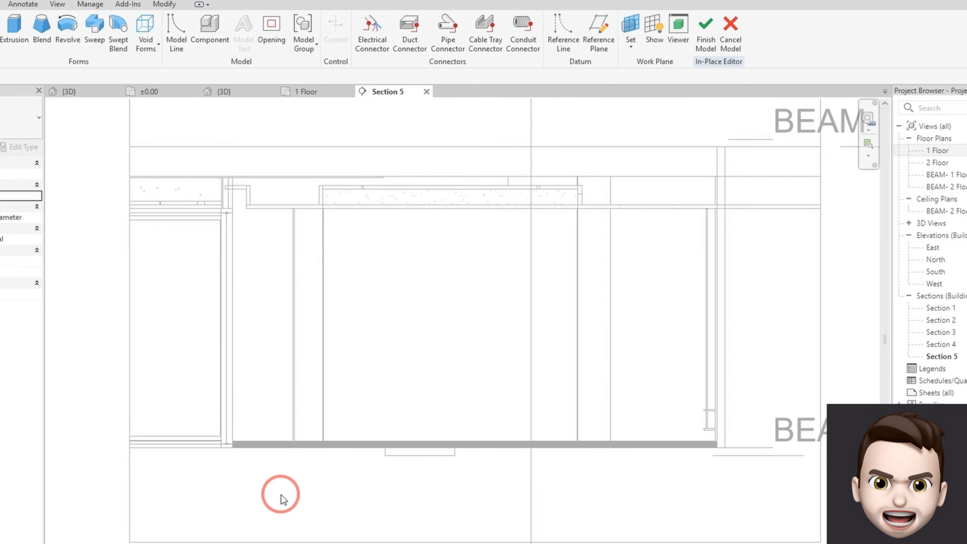
click(205, 525)
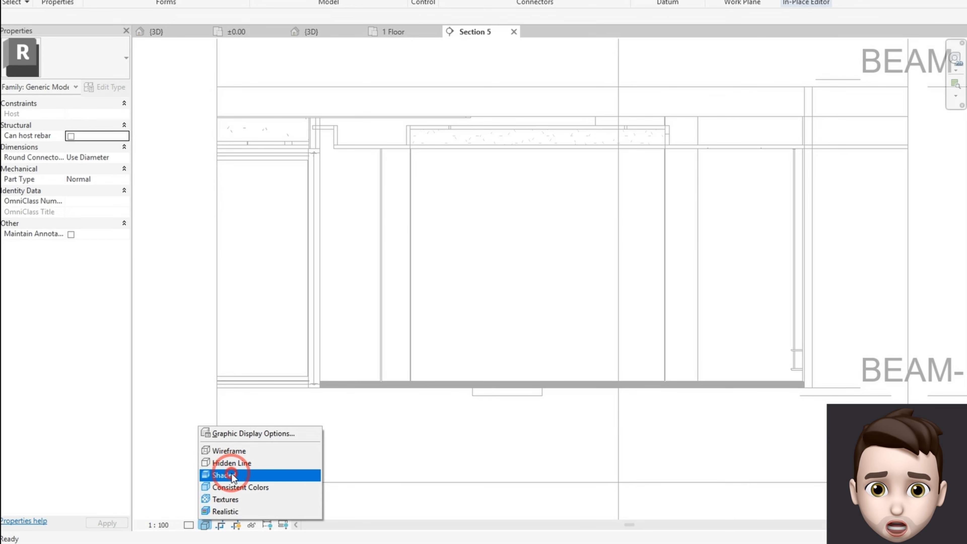
click(227, 475)
scroll(534, 115, up, 2)
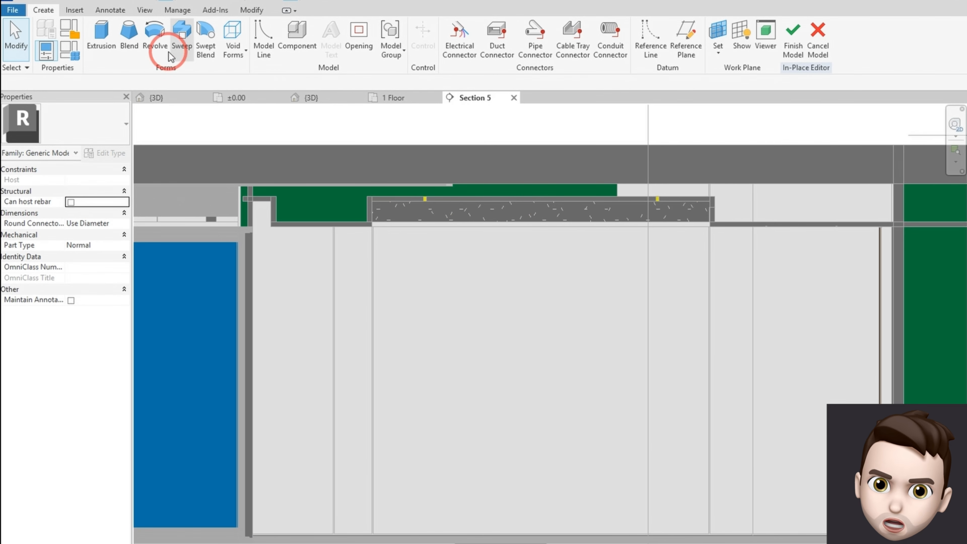
Step: Start a Revolve and draw a vertical axis line about 2.54 m long, down from the middle of the suspended ceiling
click(162, 48)
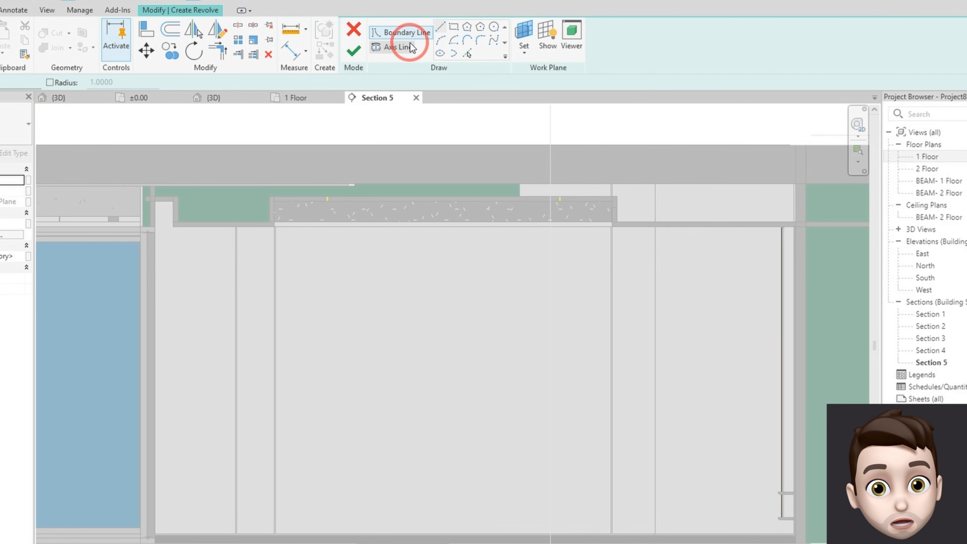
click(507, 47)
click(441, 29)
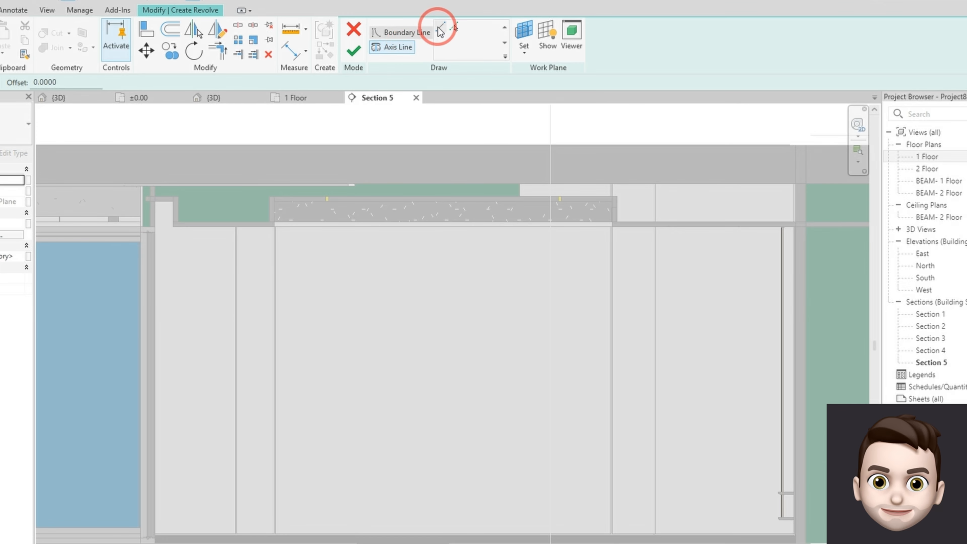
click(442, 200)
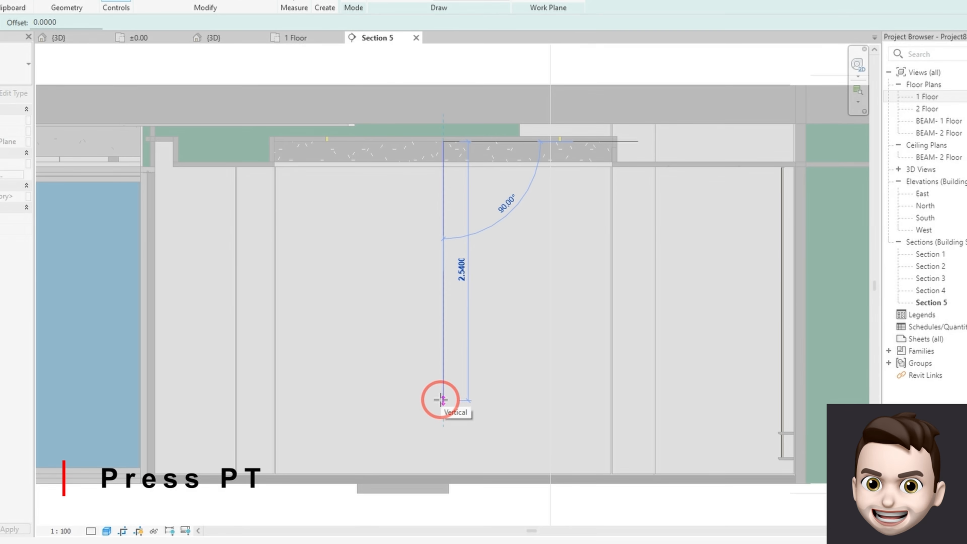
click(442, 400)
key(Escape)
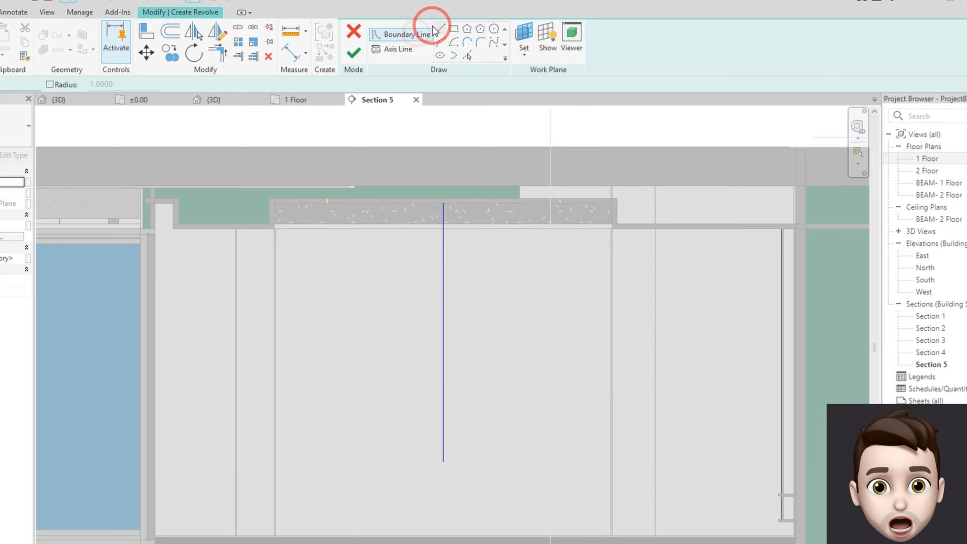
Step: Draw a vertical boundary line about 1.88 m long from the ceiling downward, close beside the axis line
click(444, 36)
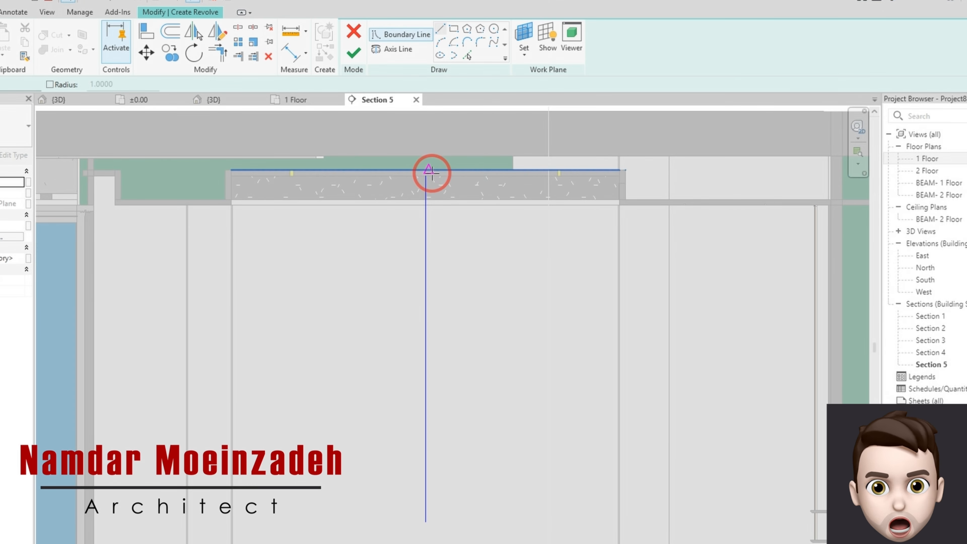
click(432, 177)
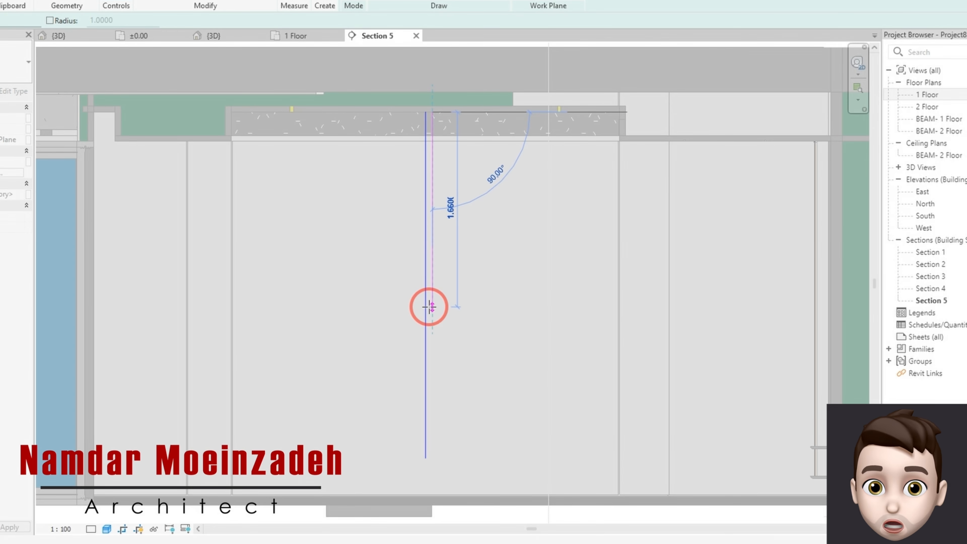
click(428, 334)
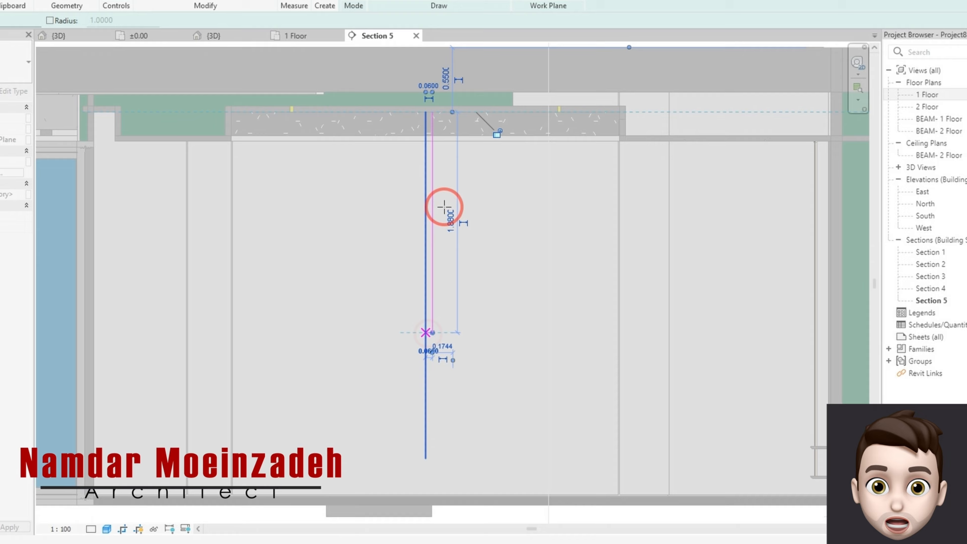
click(433, 191)
key(Escape)
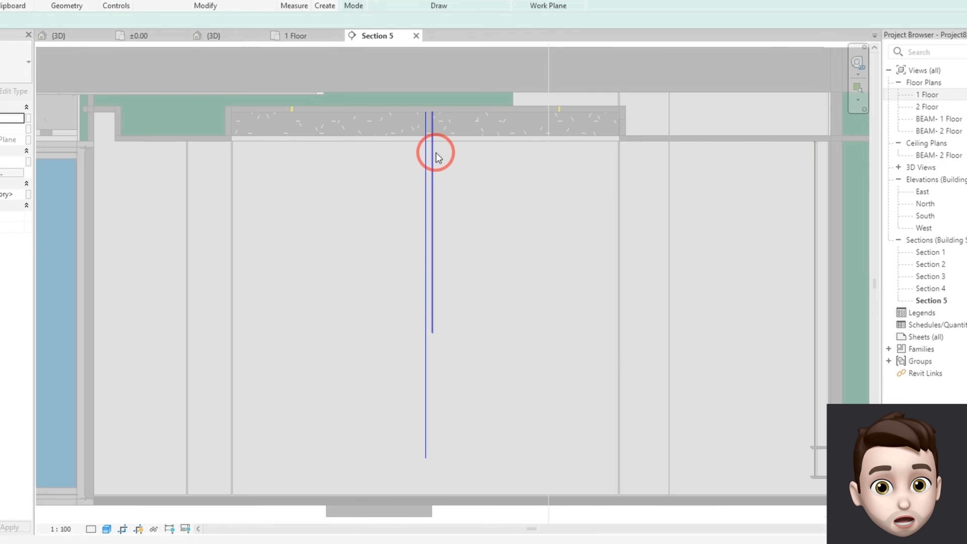
Step: Set the distance between the vertical boundary line and the axis line to 0.05
click(434, 154)
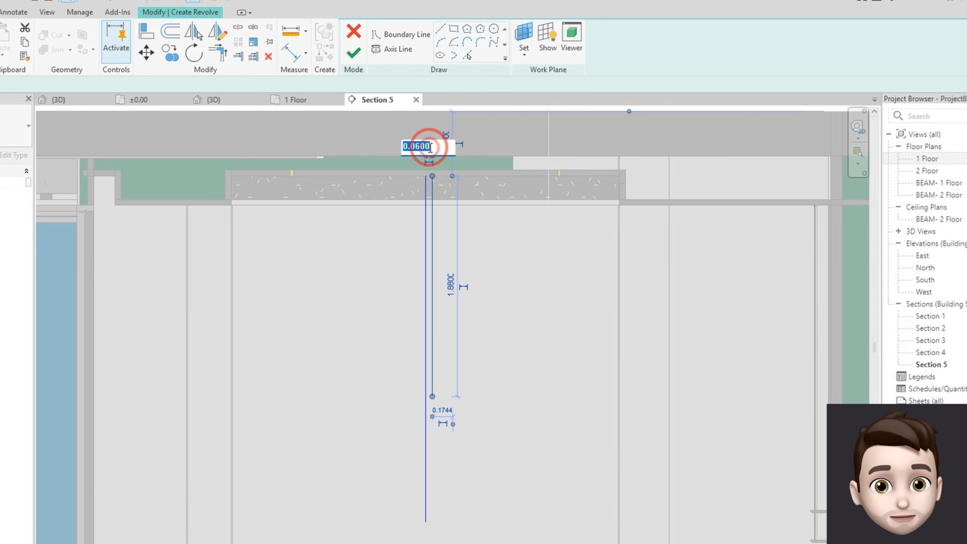
text(.)
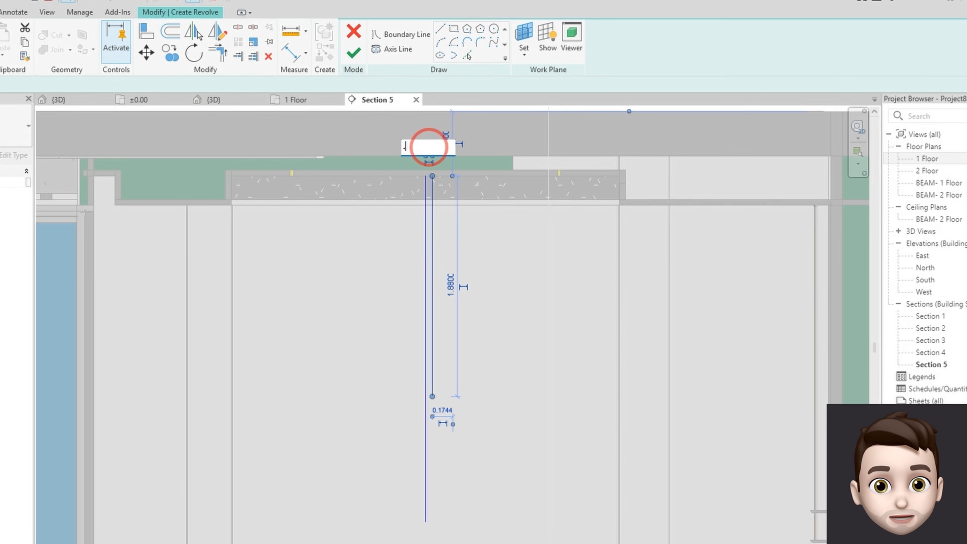
text(05)
key(Return)
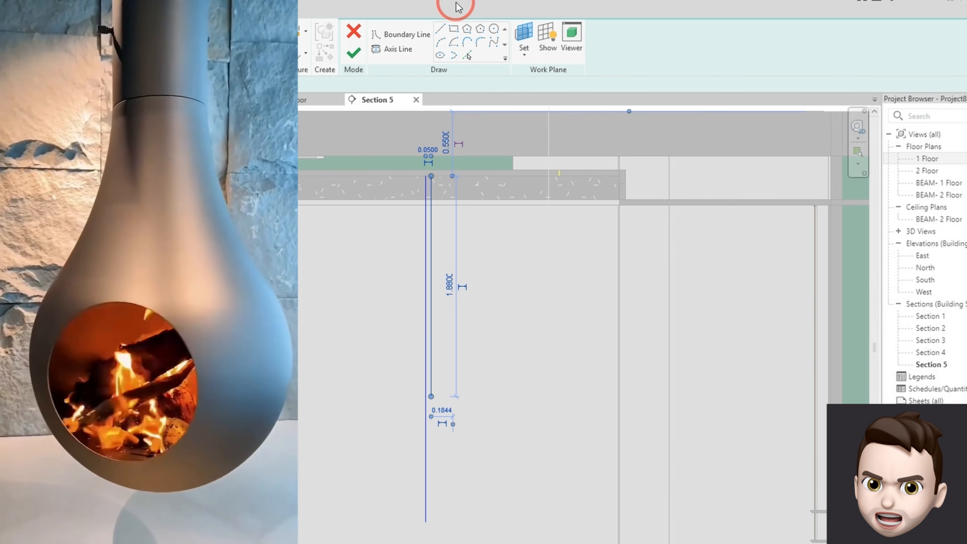
Step: Draw a boundary arc tangent to the vertical line's lower end, flaring away from the axis with a radius of about 0.91 m
click(441, 48)
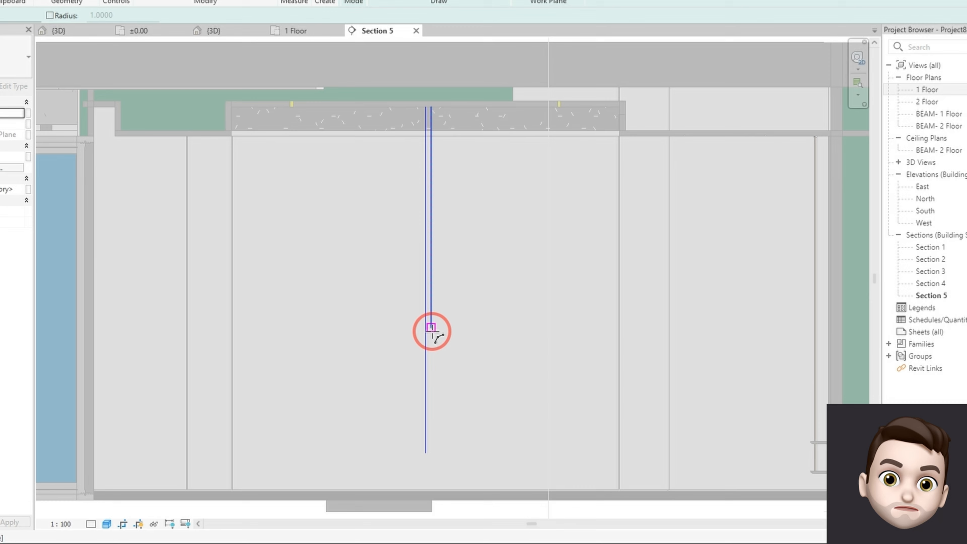
click(431, 329)
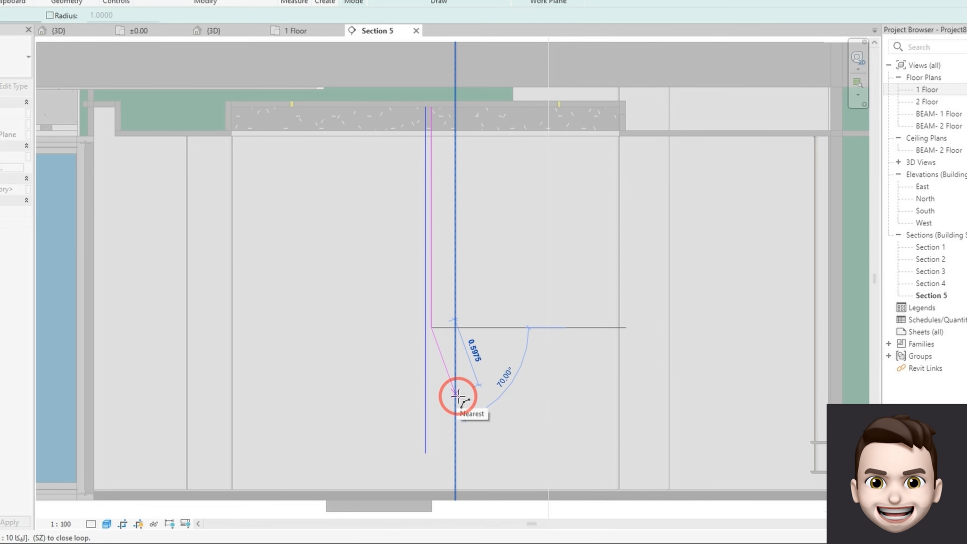
click(459, 398)
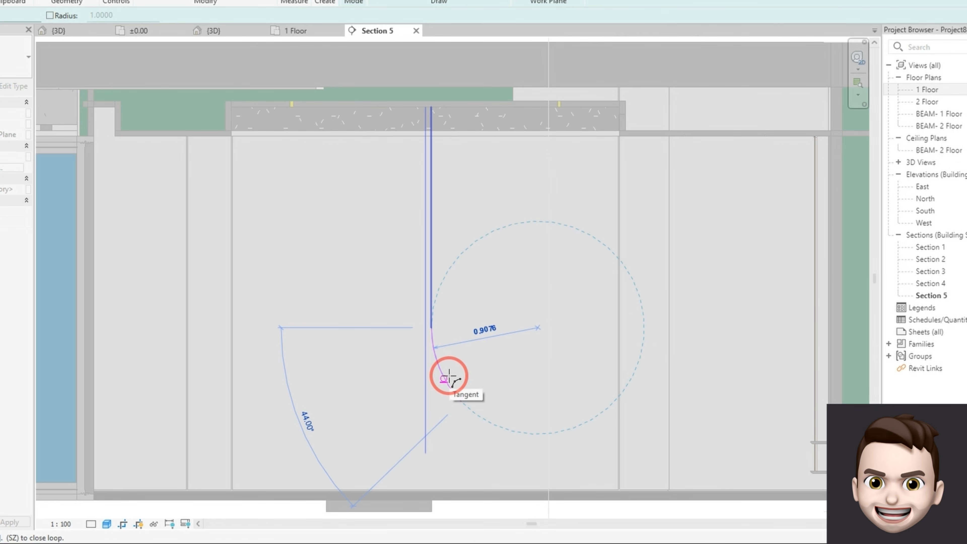
click(448, 376)
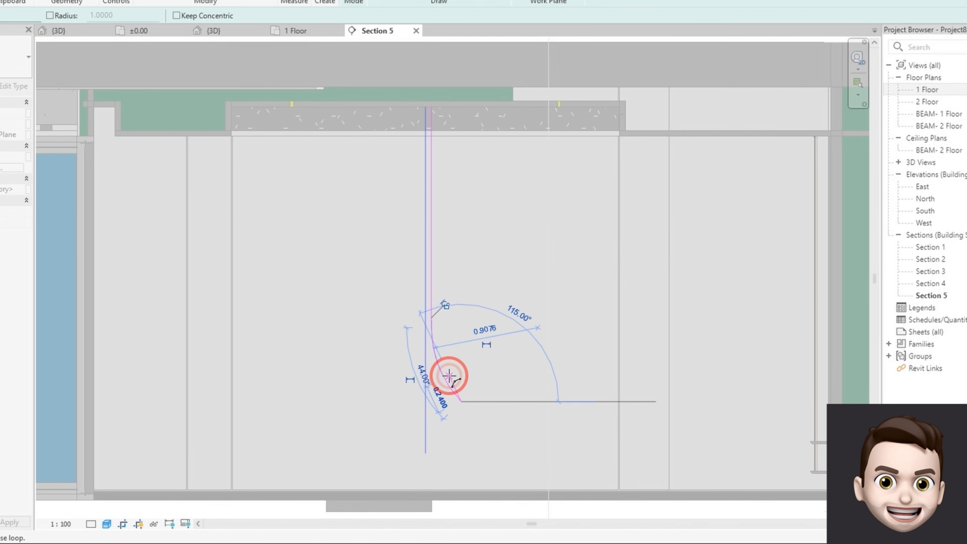
Step: Draw a boundary circle centred near the axis line's lower end, passing through the flared arc's endpoint, with a radius of about 0.35 m
click(494, 26)
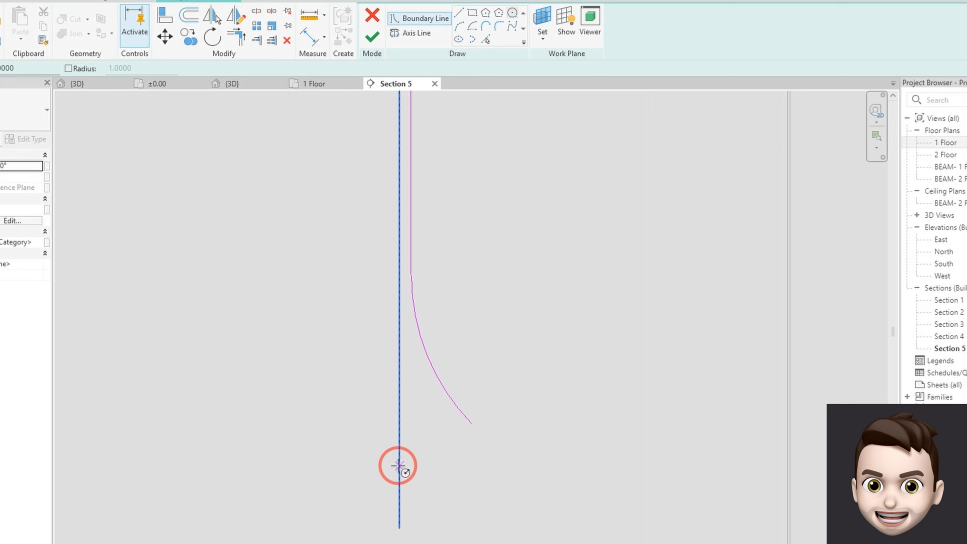
click(399, 466)
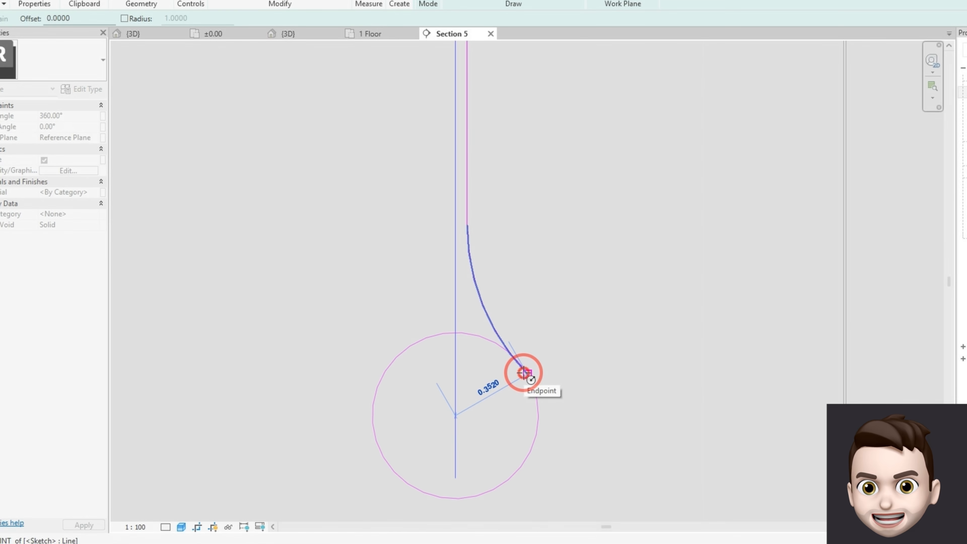
click(524, 372)
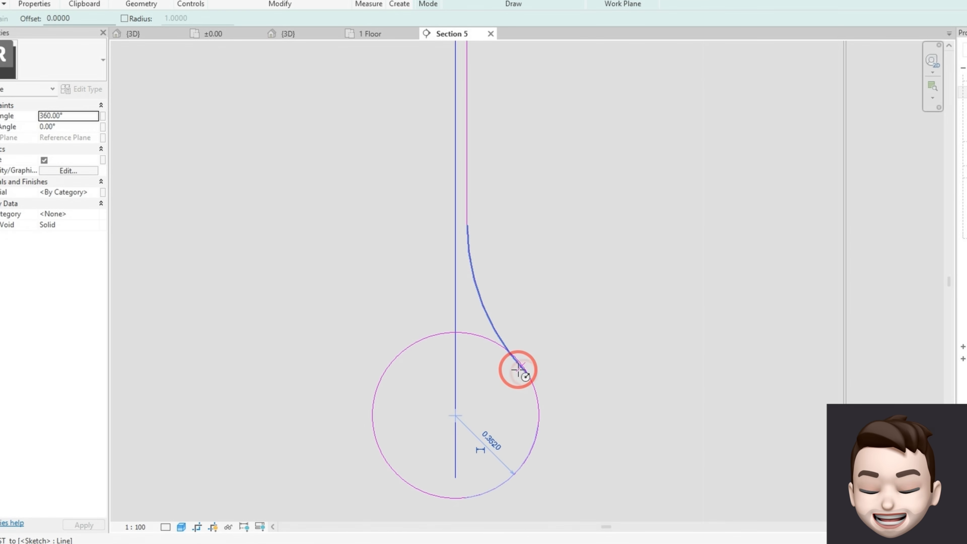
scroll(609, 317, down, 3)
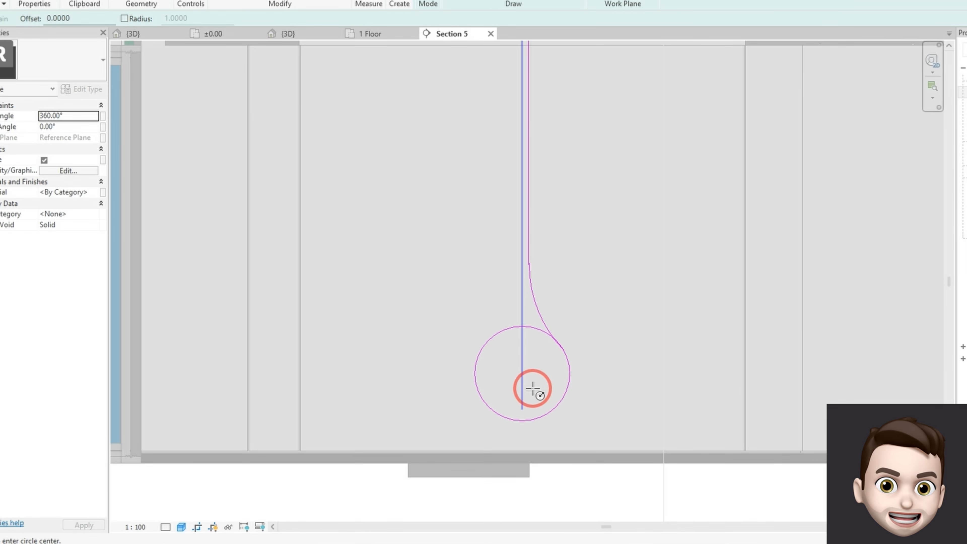
scroll(471, 346, down, 3)
scroll(454, 326, up, 3)
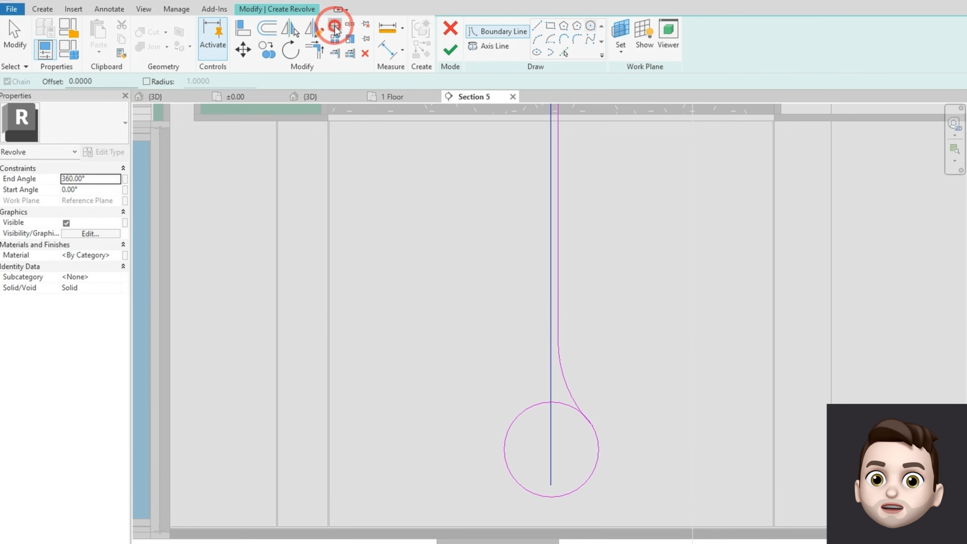
Step: Split the circle and trim it against the axis line, keeping the portion on the flared arc's side
click(334, 27)
click(526, 409)
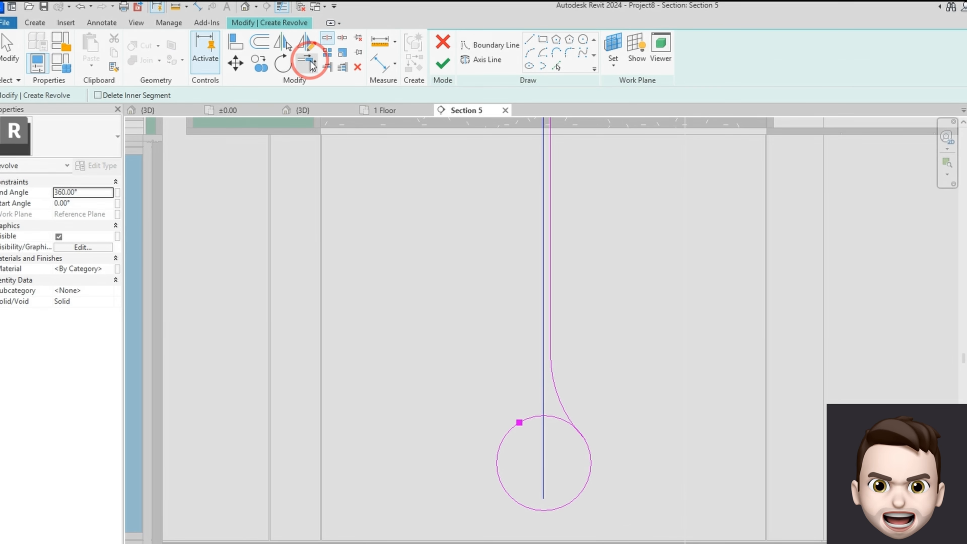
click(310, 61)
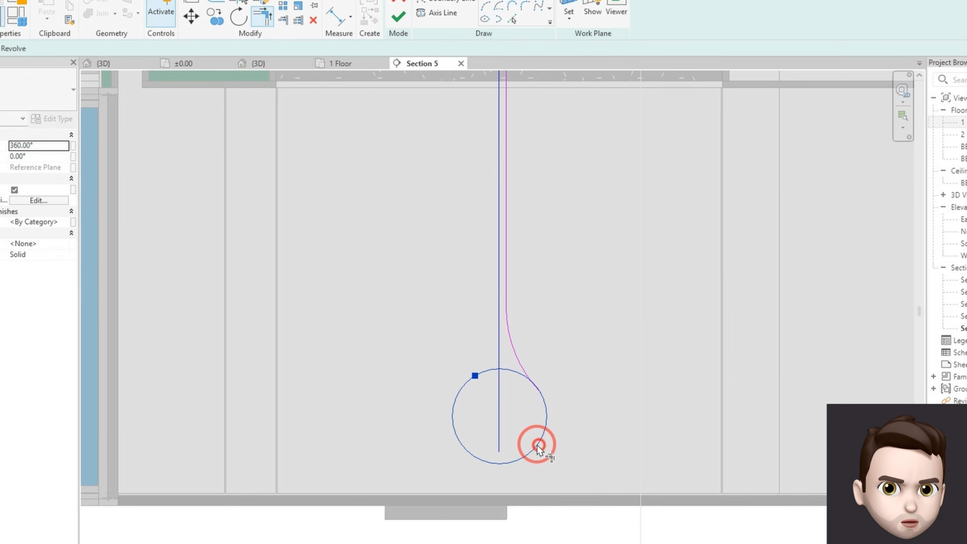
click(497, 414)
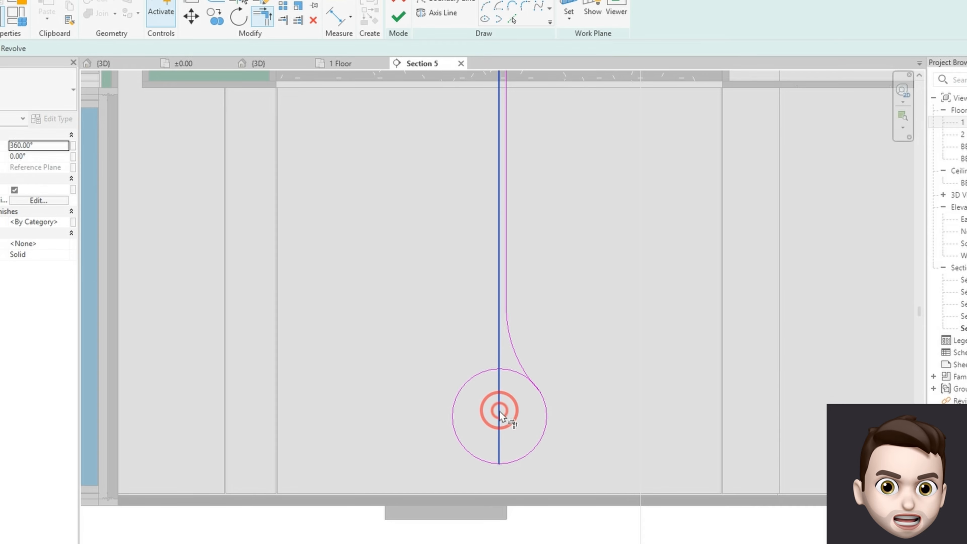
click(548, 424)
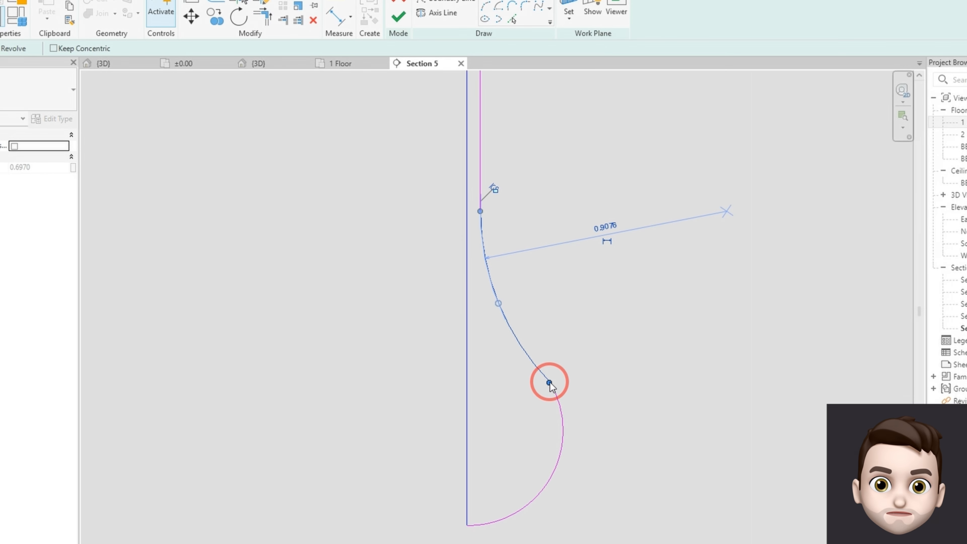
Step: Adjust the flared arc's lower end and the trimmed circle's upper end so they meet slightly higher and closer to the axis
drag(550, 381, 531, 356)
click(602, 385)
click(554, 383)
click(677, 386)
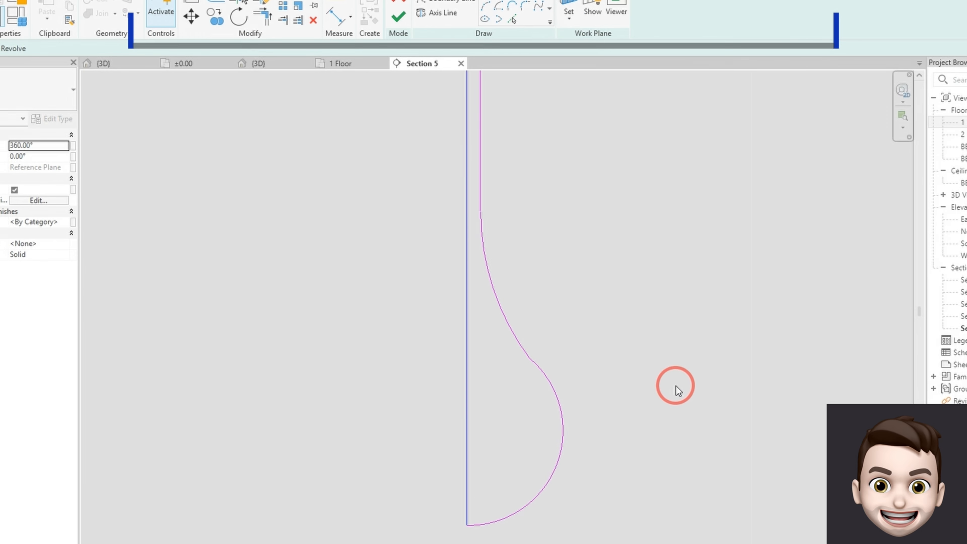
Step: Offset copies of the lower circular arc, the flared arc and the vertical boundary line by 0.01 towards the axis
scroll(630, 406, down, 2)
scroll(631, 407, down, 2)
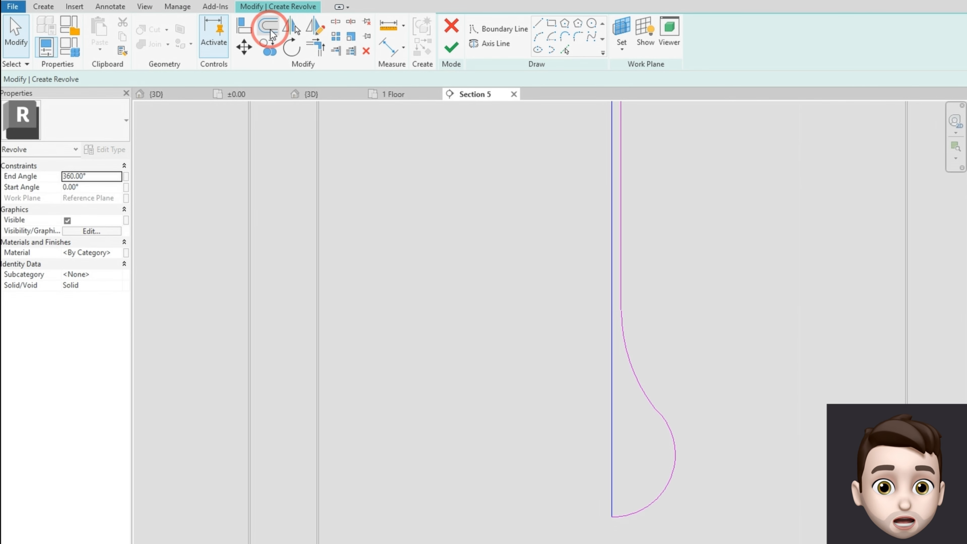
click(269, 26)
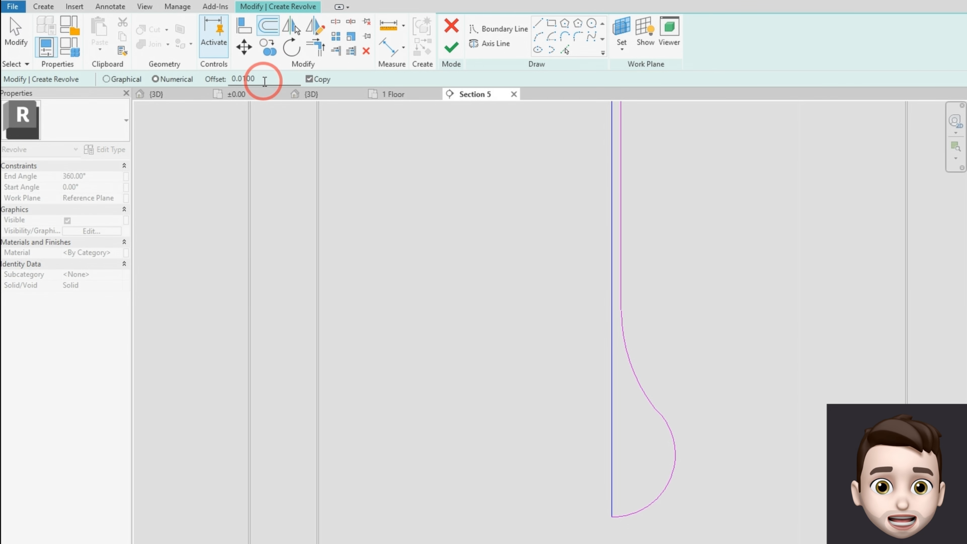
scroll(628, 512, up, 3)
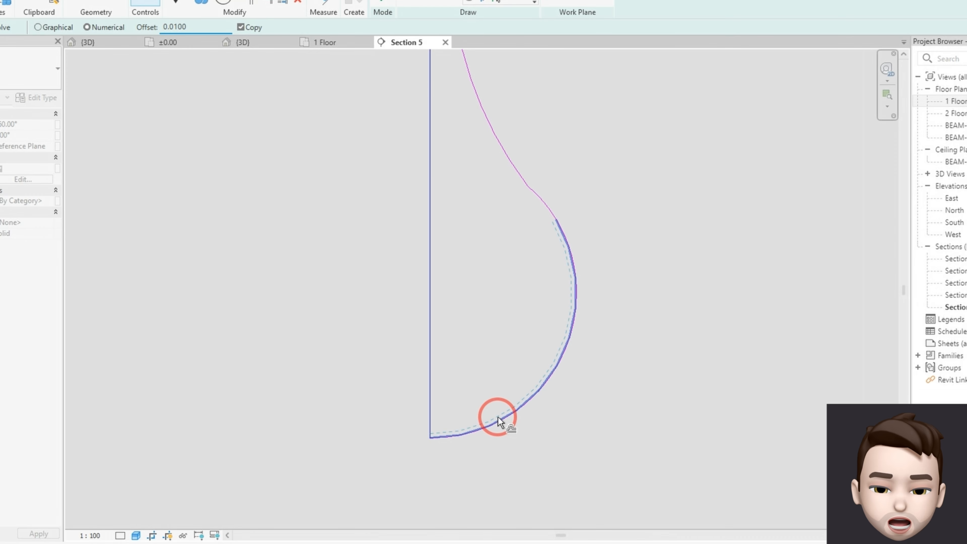
click(499, 420)
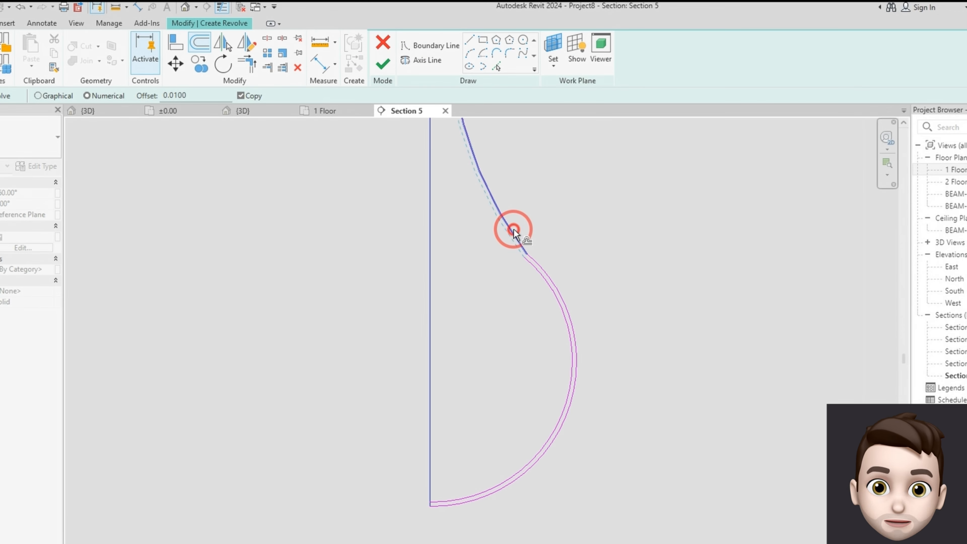
click(514, 230)
scroll(525, 449, down, 3)
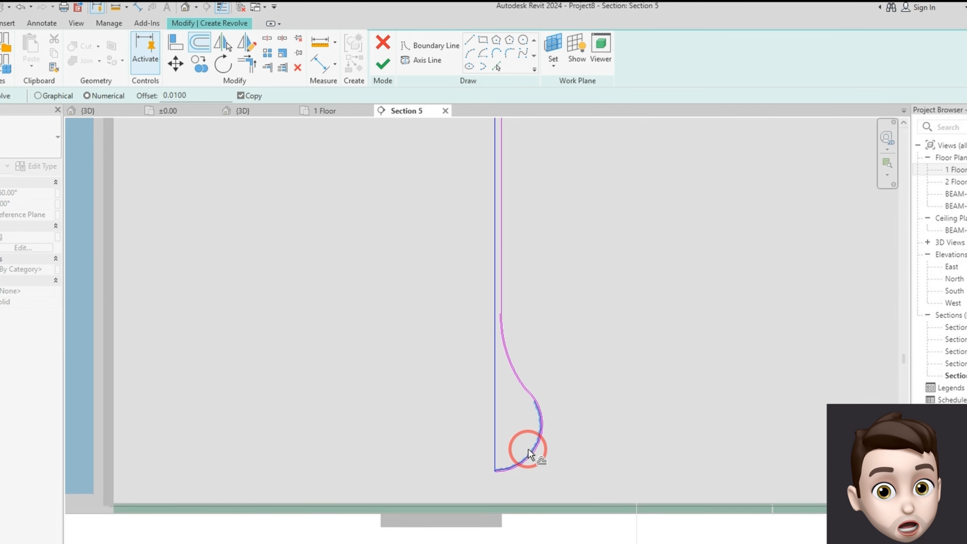
click(503, 210)
Step: Draw short boundary lines joining the inner and outer profiles at the ceiling end and at the bottom on the axis
middle_drag(568, 230, 579, 394)
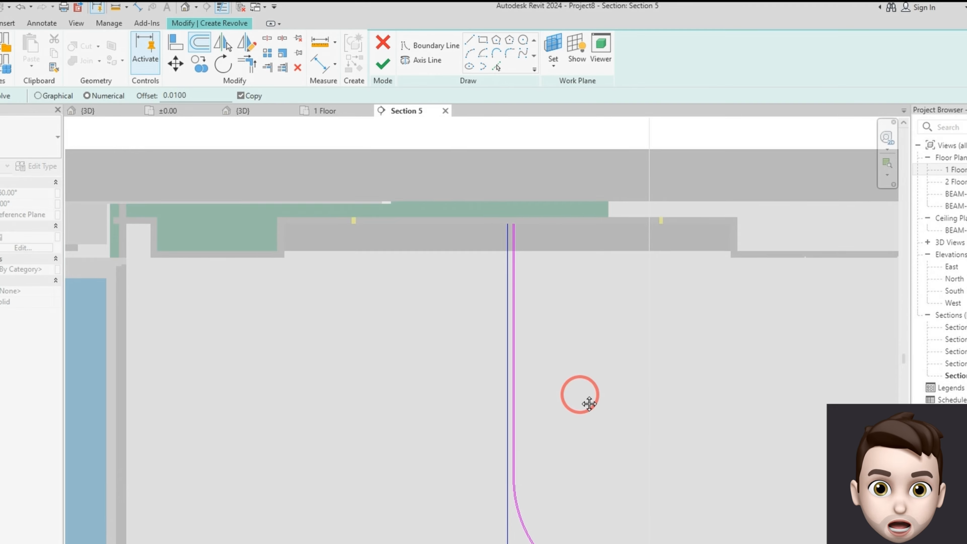
click(471, 47)
scroll(528, 223, up, 5)
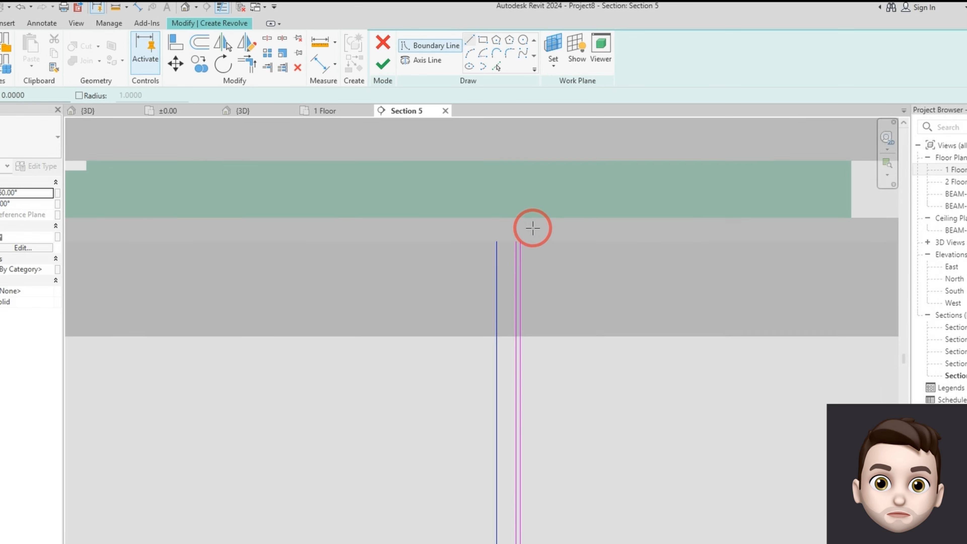
scroll(388, 152, down, 6)
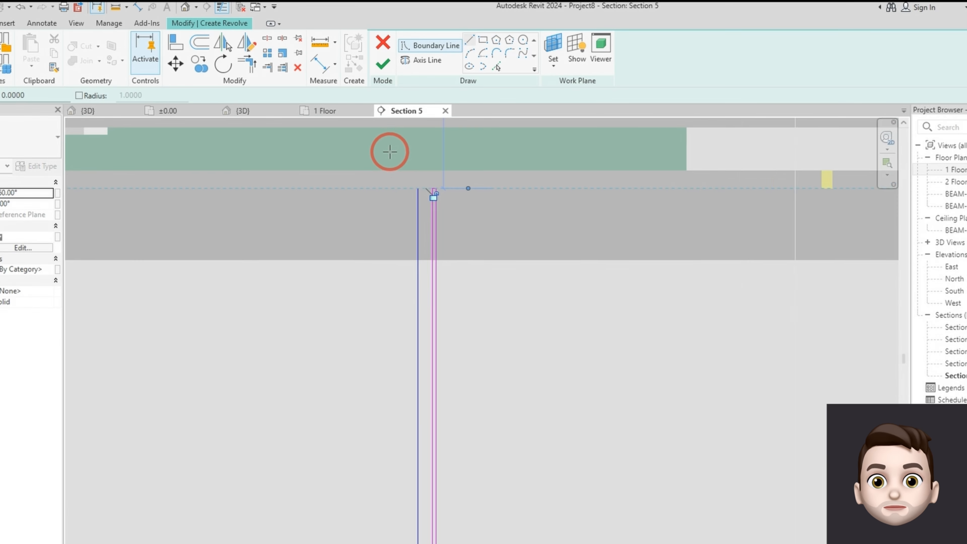
scroll(384, 471, up, 5)
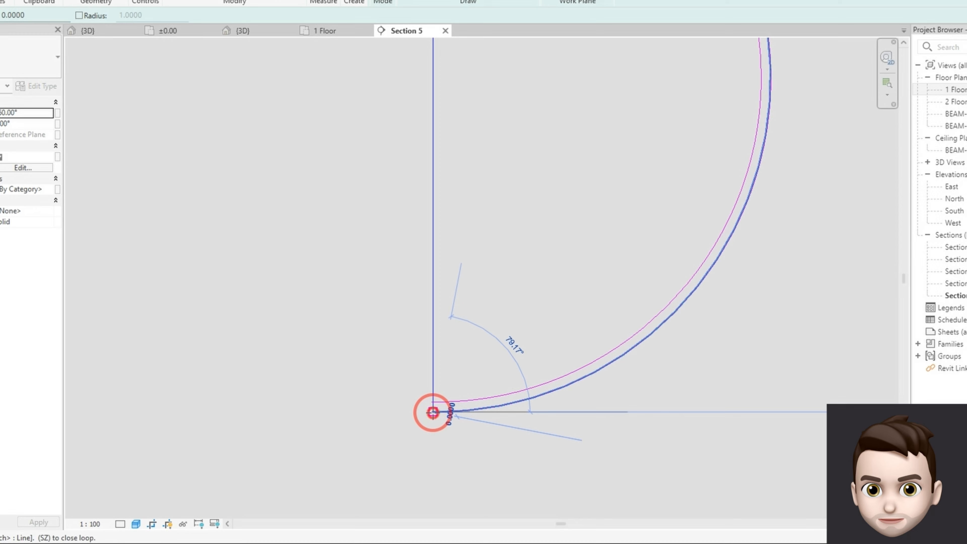
scroll(433, 412, up, 5)
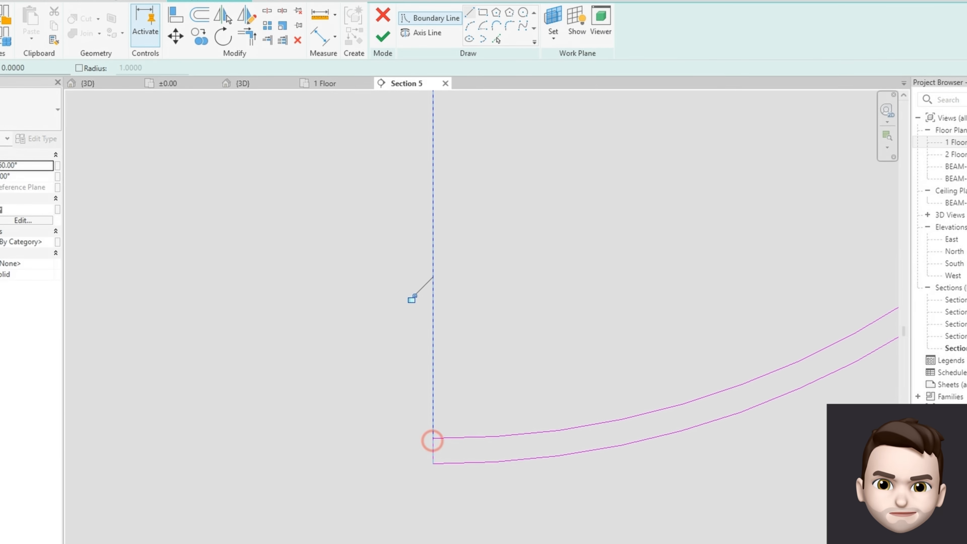
Step: Trim the bottom closing line to a corner with the inner arc and finish the revolve
click(246, 35)
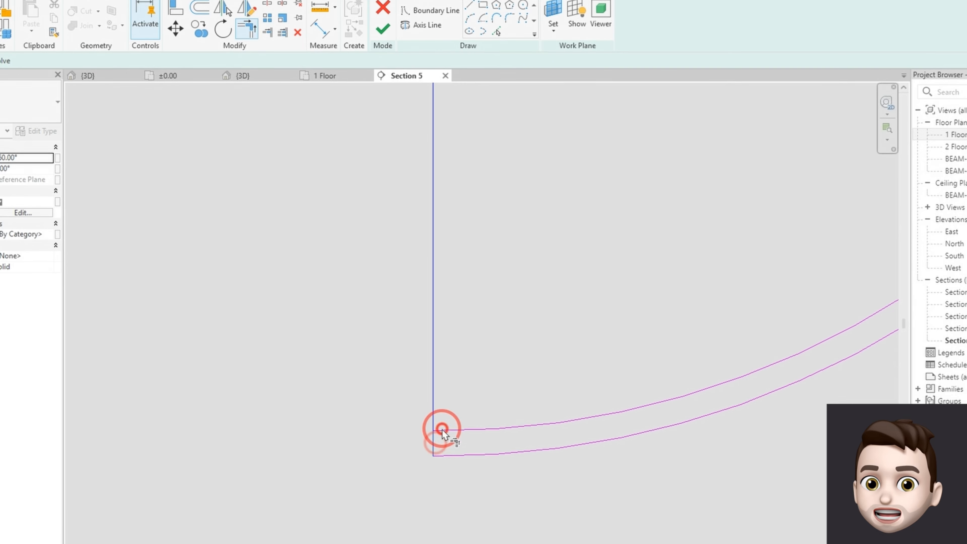
scroll(404, 507, down, 3)
scroll(403, 484, down, 4)
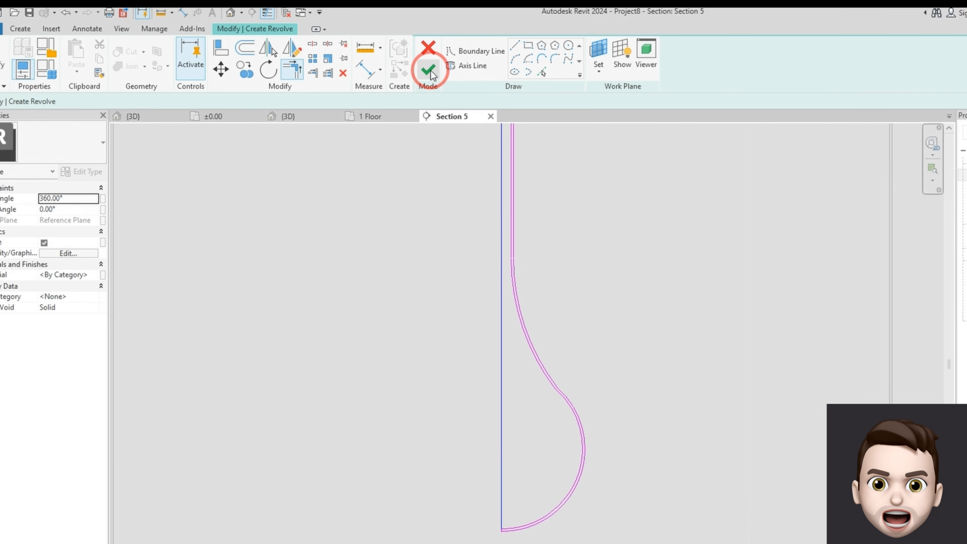
click(432, 71)
key(Escape)
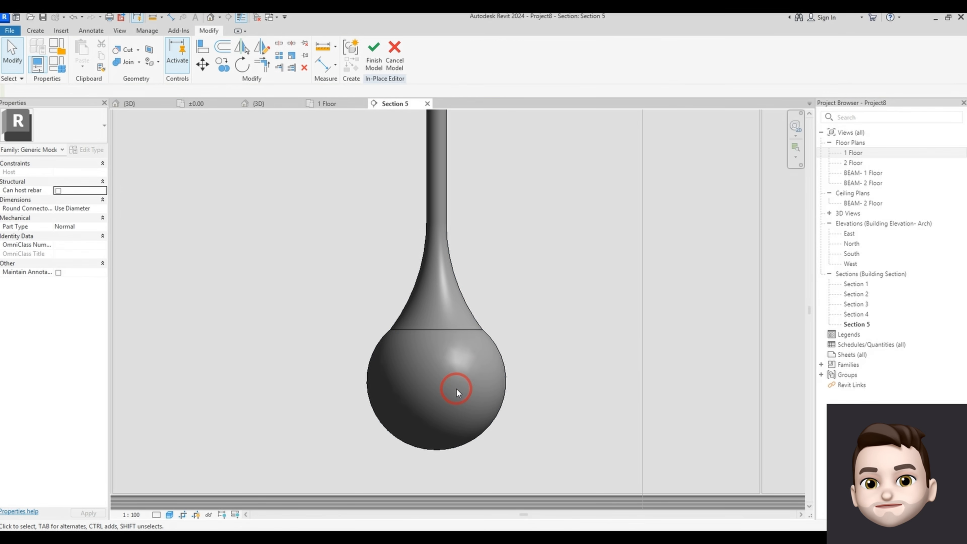
scroll(456, 389, down, 2)
scroll(503, 419, down, 2)
scroll(455, 340, up, 5)
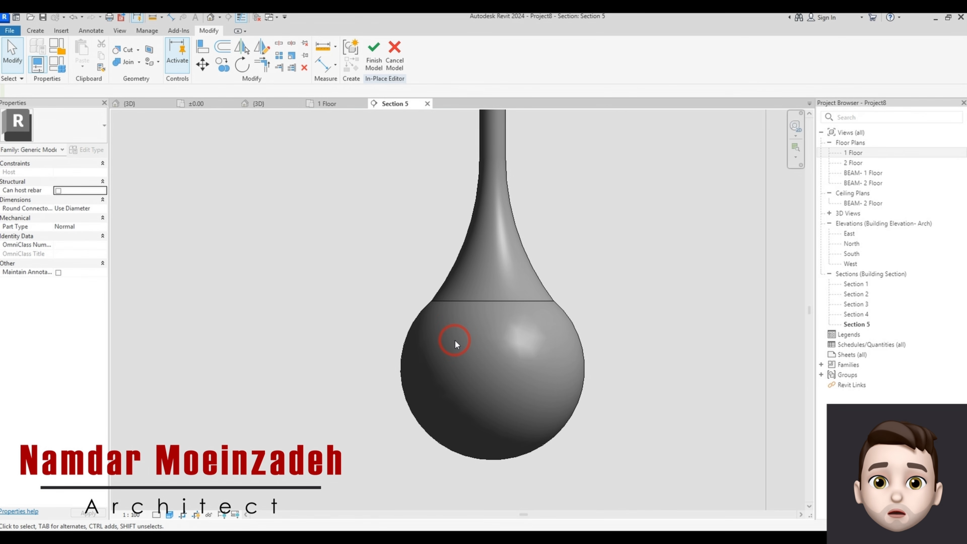
Step: Start a void extrusion and sketch a circle with a radius of about 0.16 m, centred on the seam above the sphere
click(35, 31)
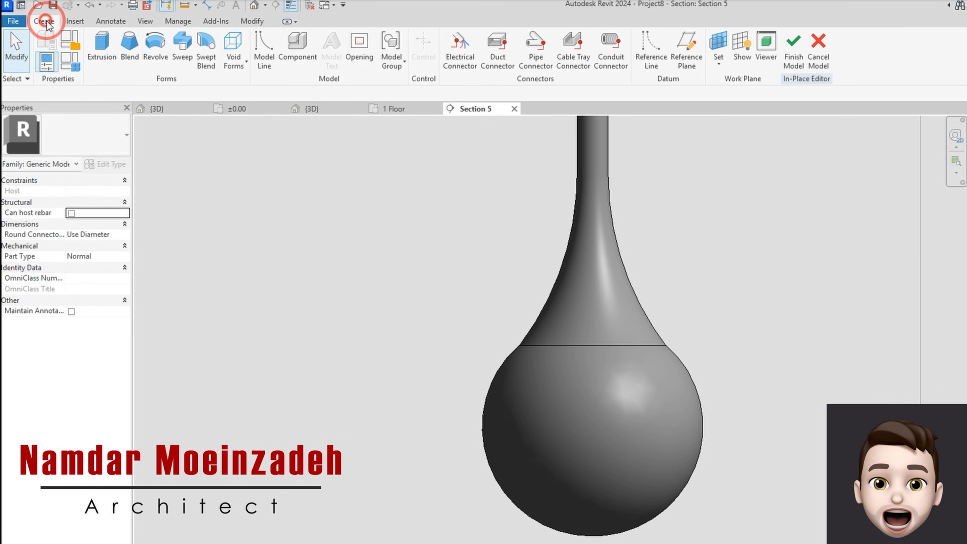
click(243, 67)
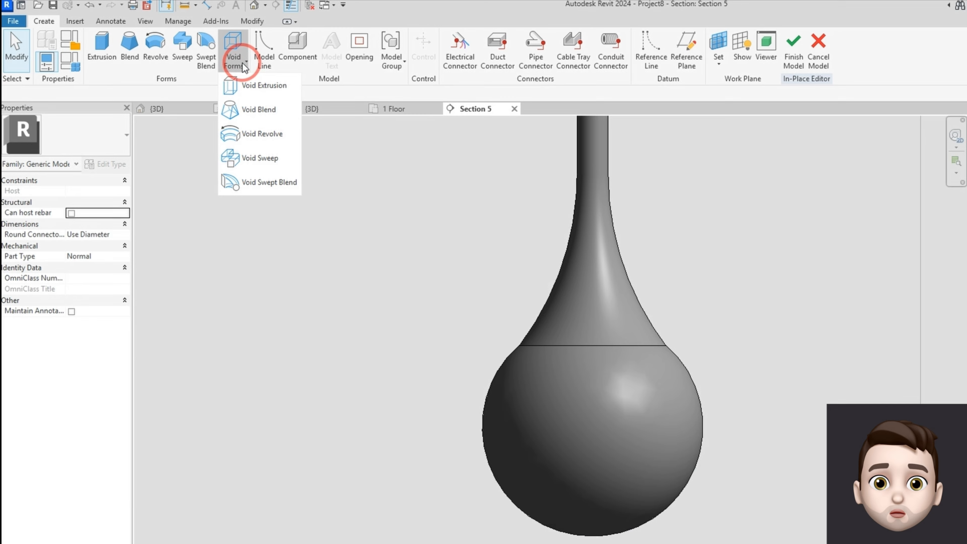
click(247, 88)
click(524, 49)
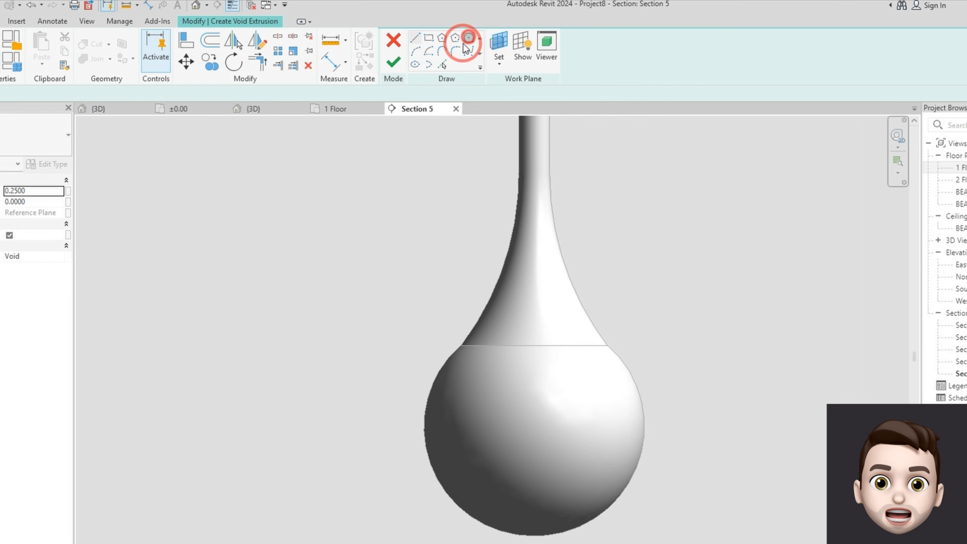
click(534, 346)
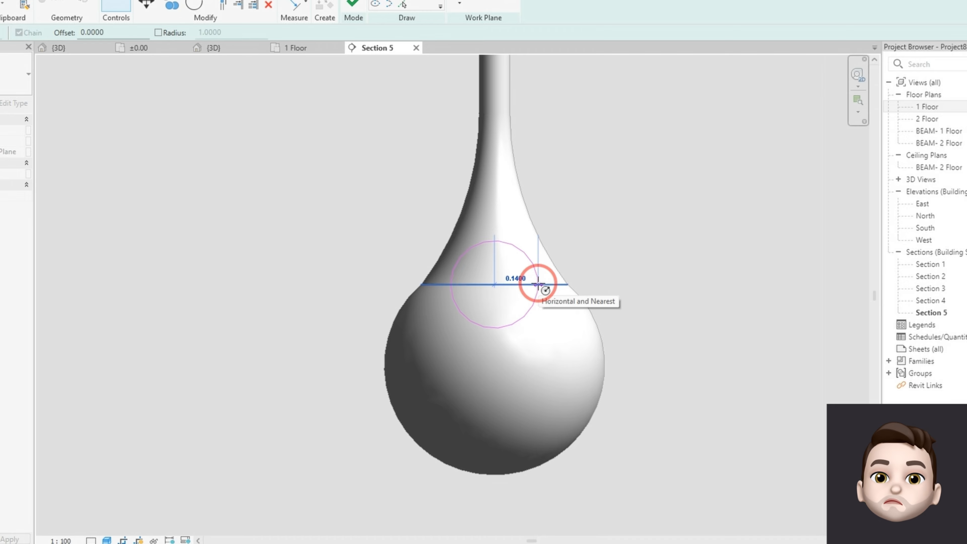
click(544, 284)
key(Escape)
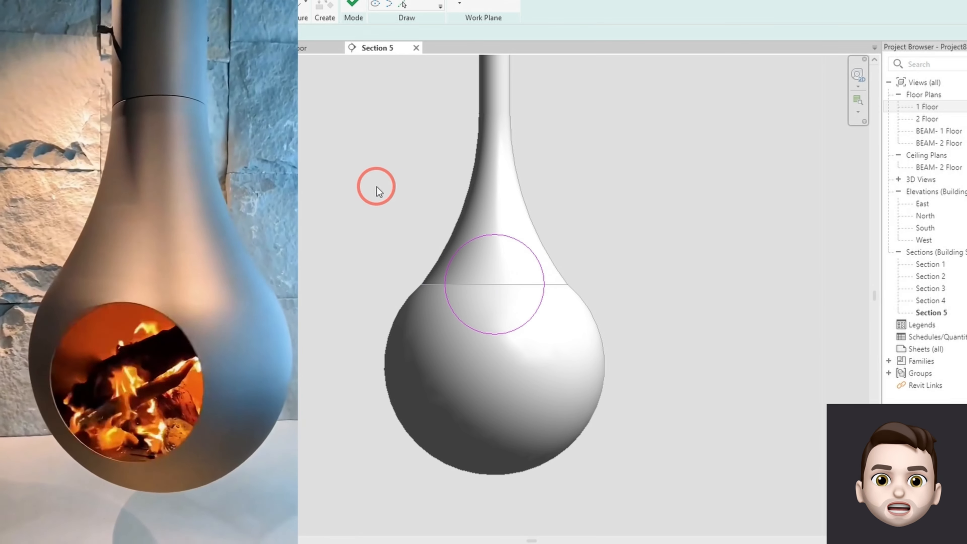
Step: Move the void circle straight down to the middle of the sphere
drag(379, 191, 609, 395)
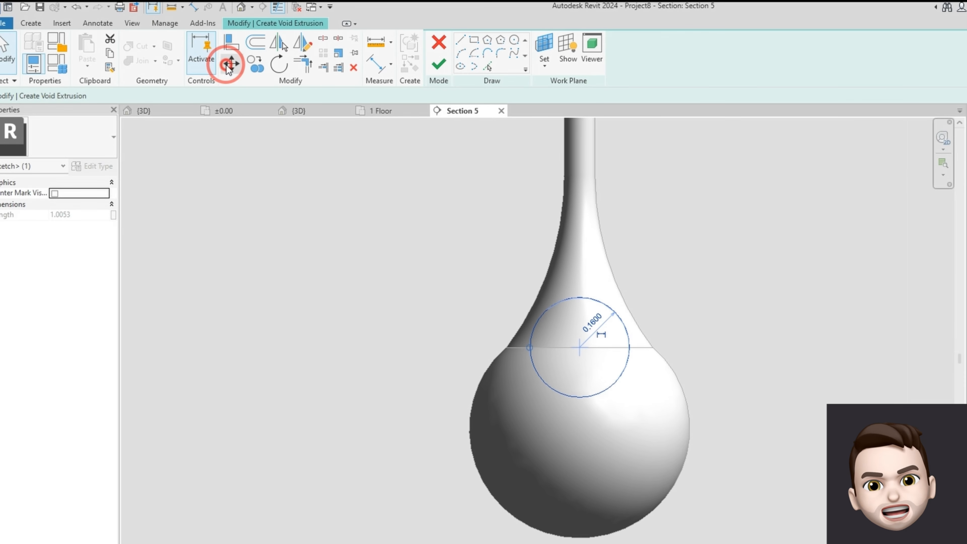
click(376, 297)
click(376, 382)
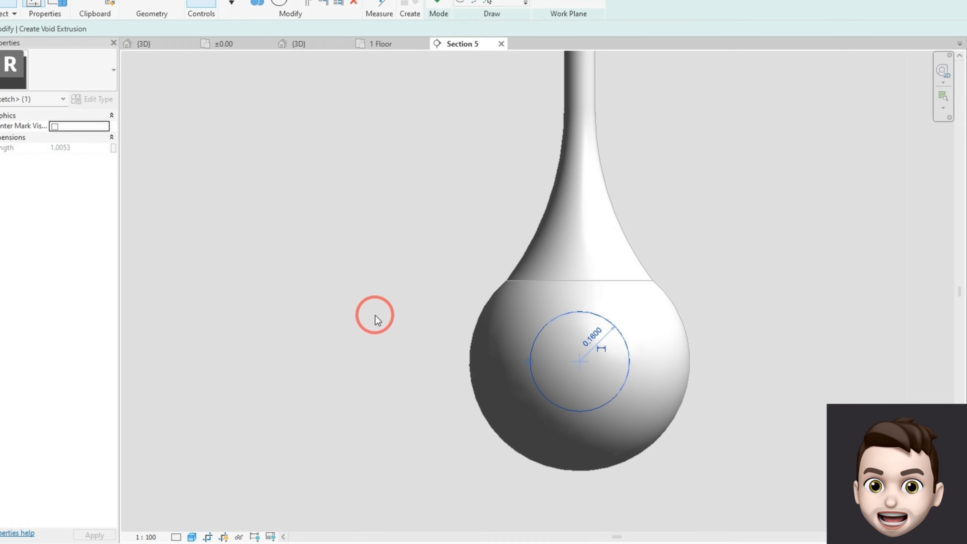
click(741, 384)
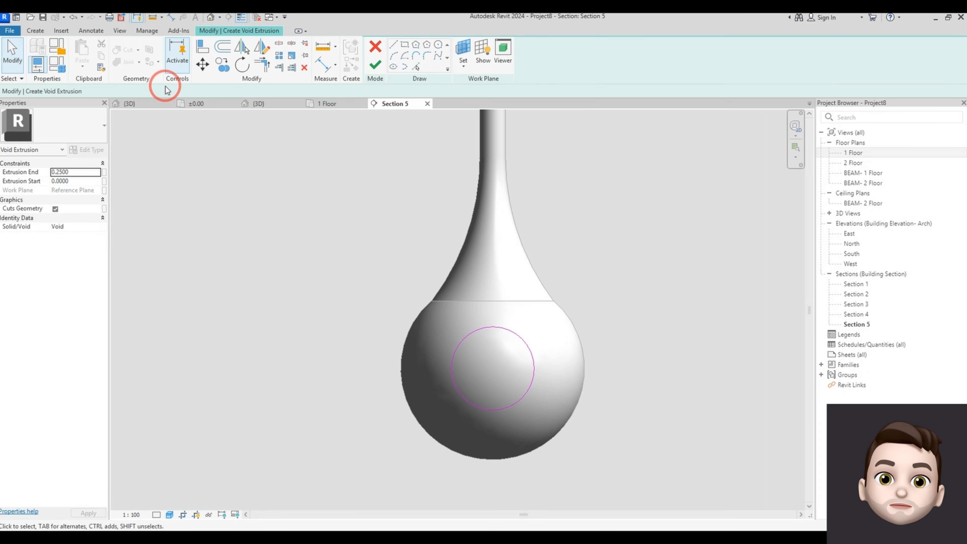
Step: Switch to the open 3D view showing the fireplace and finish the void extrusion with a depth of 0.25
click(155, 43)
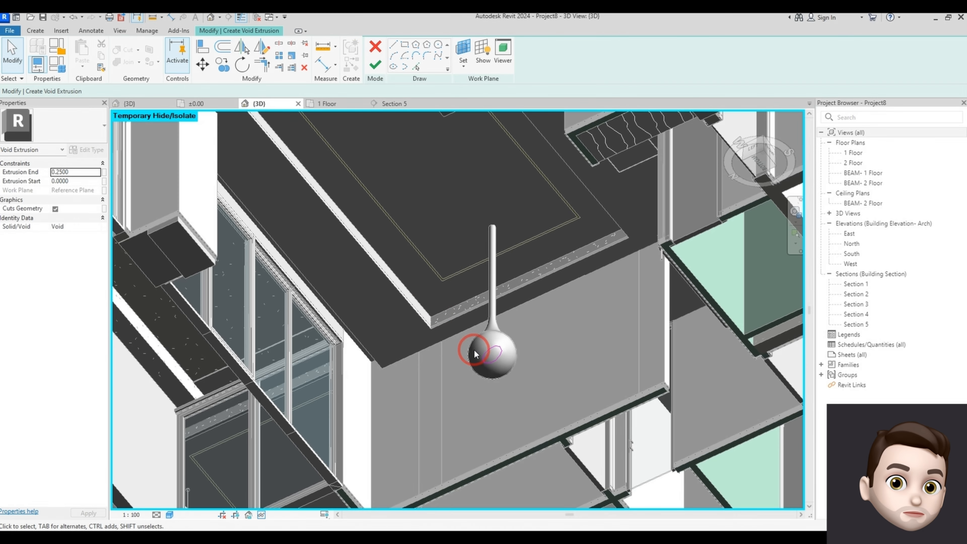
click(377, 68)
scroll(491, 350, up, 3)
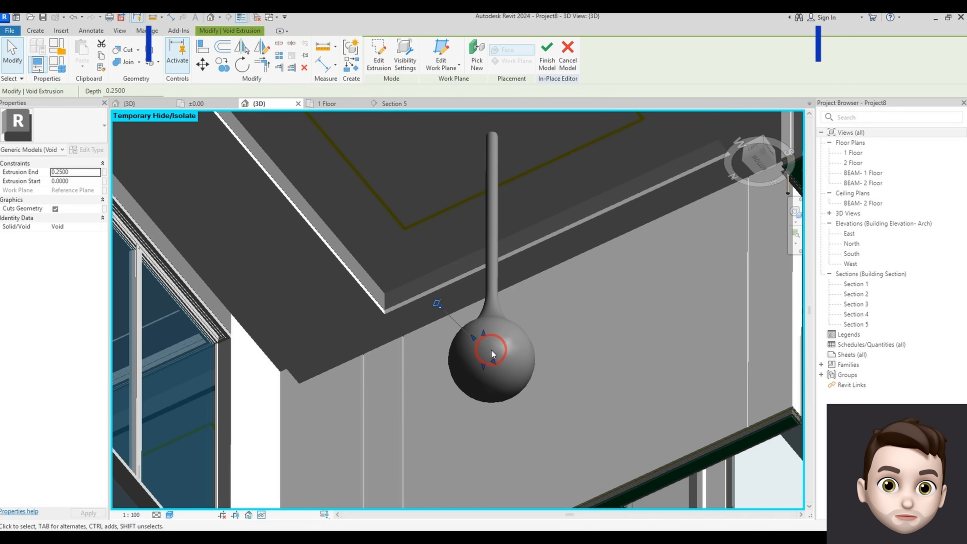
click(466, 364)
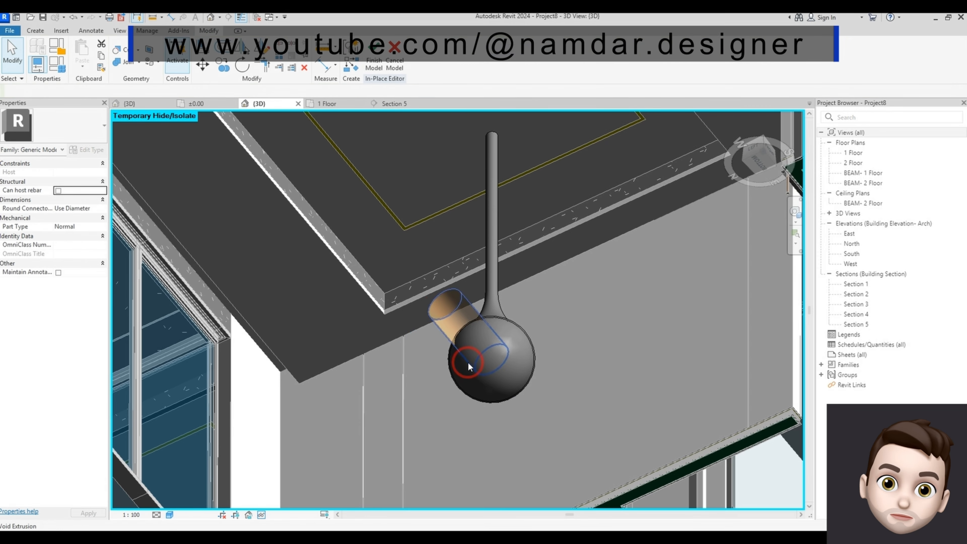
Step: Cut the fireplace sphere with the cylindrical void
click(122, 49)
click(455, 311)
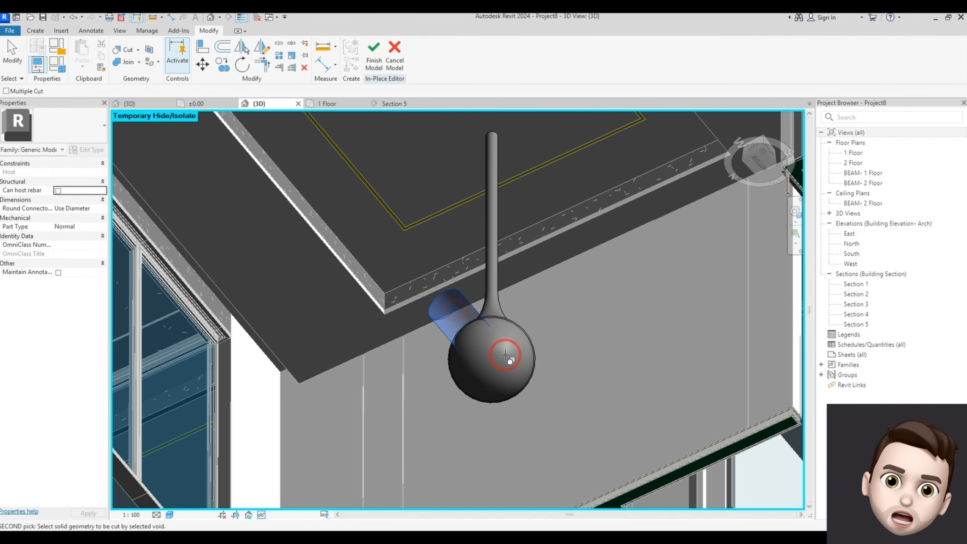
click(523, 335)
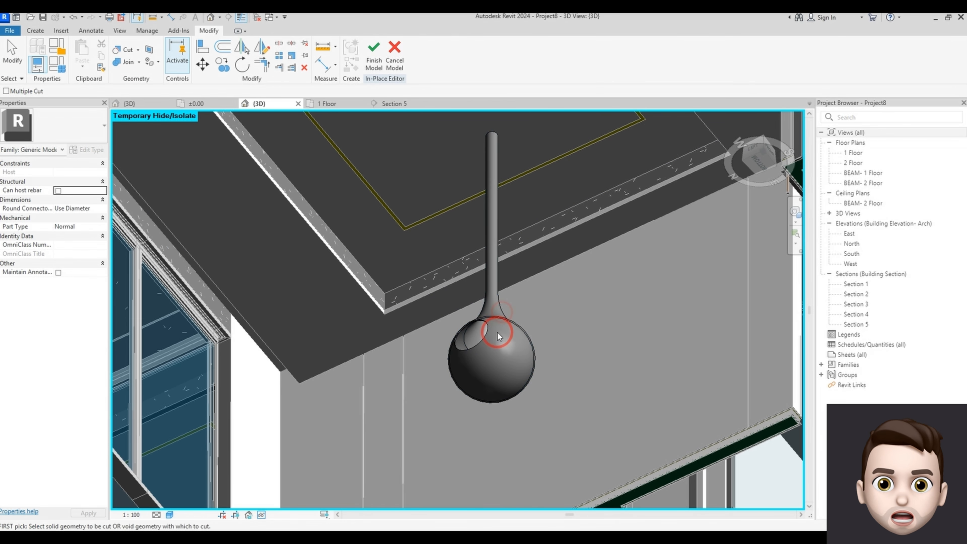
key(Escape)
Step: Edit the void extrusion's sketch, set the circle's radius to 0.2, and finish the edit
shift+middle_drag(495, 330, 481, 392)
scroll(481, 392, down, 5)
scroll(438, 139, up, 8)
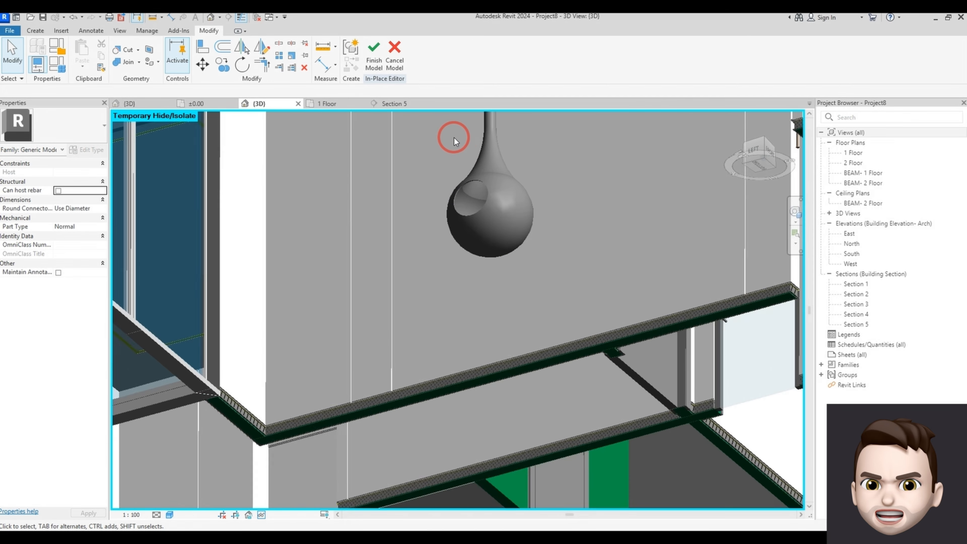
double_click(508, 224)
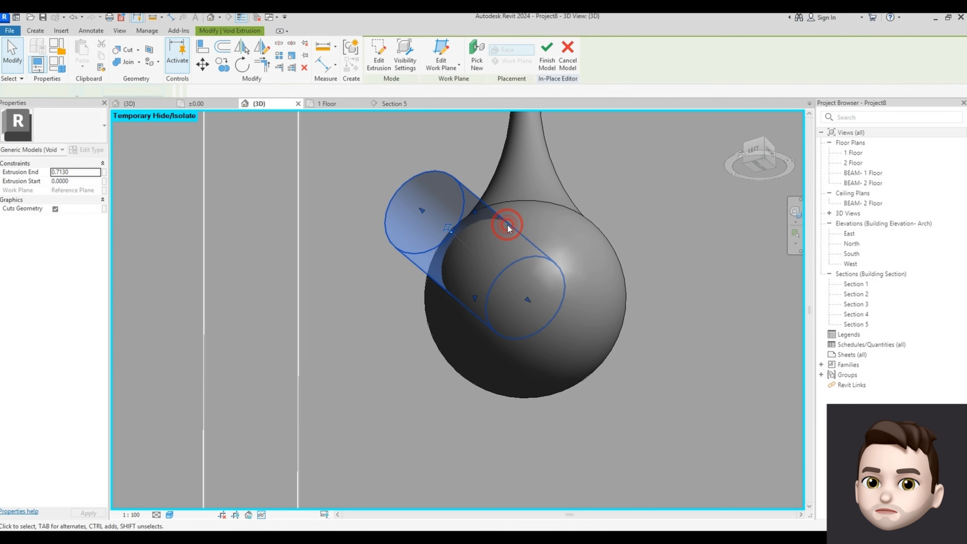
click(528, 258)
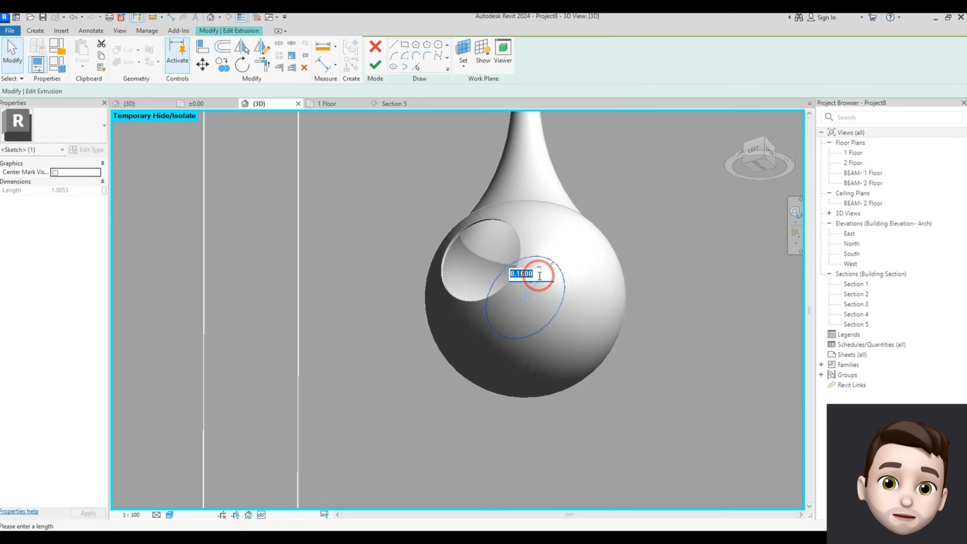
key(Return)
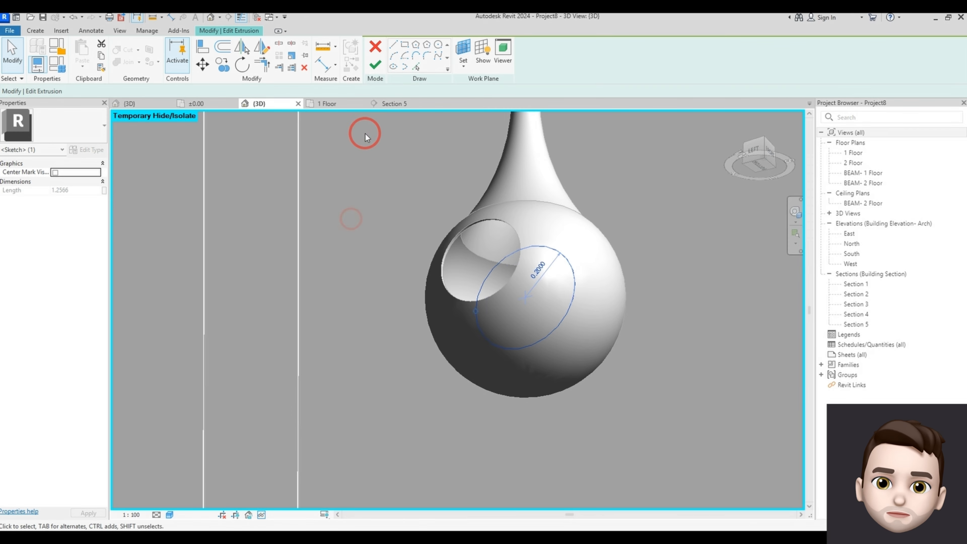
click(377, 65)
key(Escape)
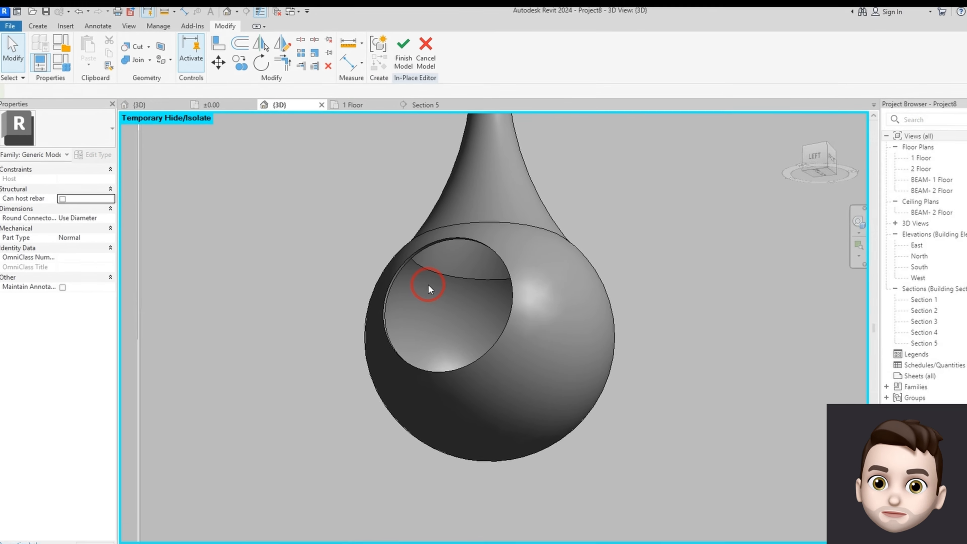
Step: Paint the fireplace's inner faces visible through the round opening with the .light material
key(p)
key(t)
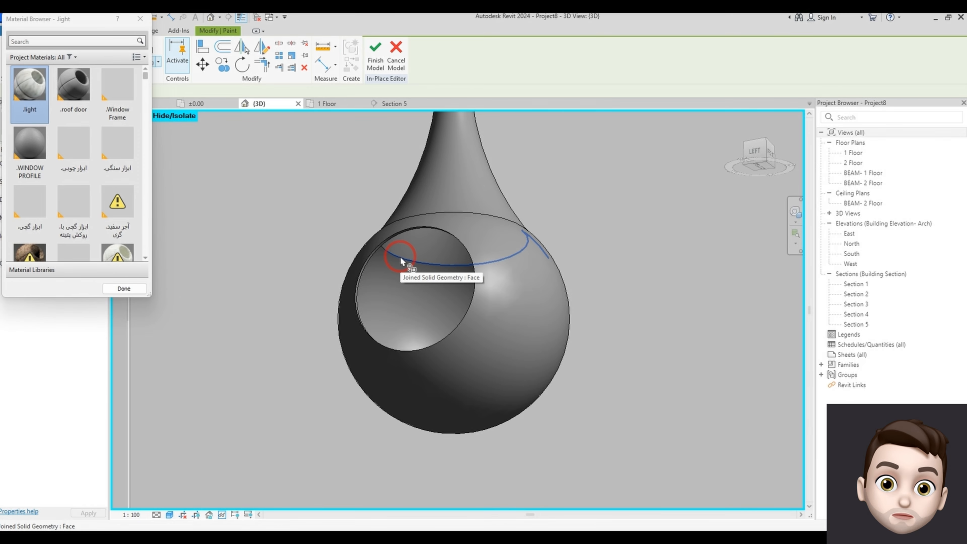
click(480, 292)
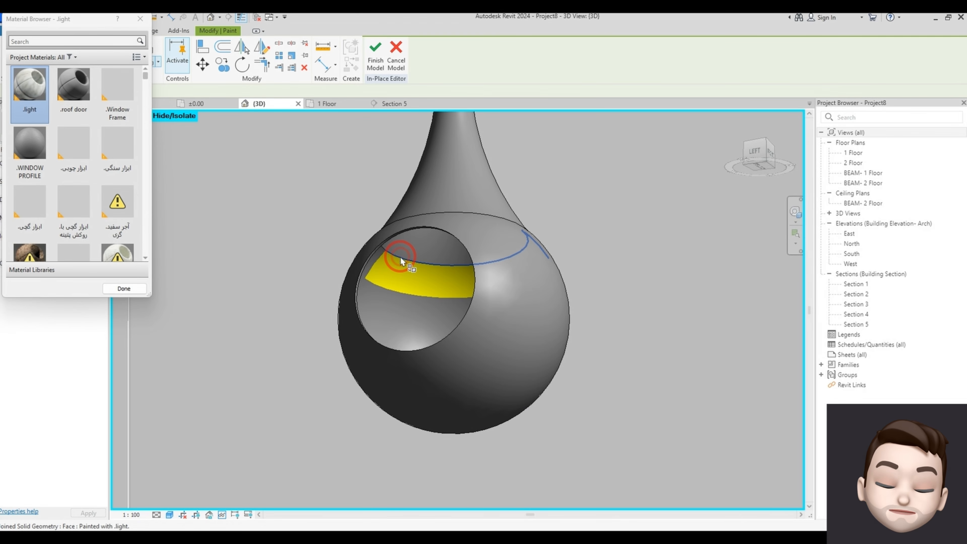
click(387, 294)
click(412, 253)
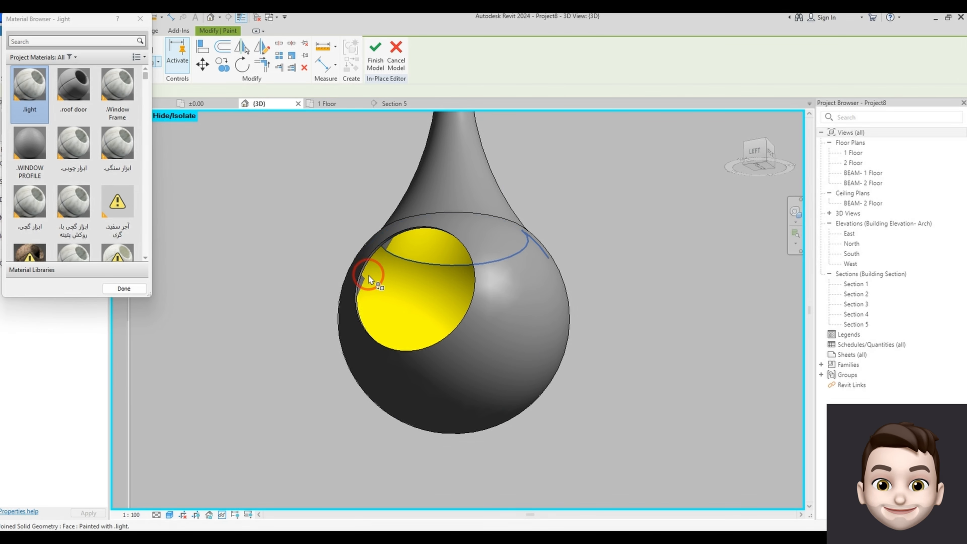
scroll(376, 285, down, 2)
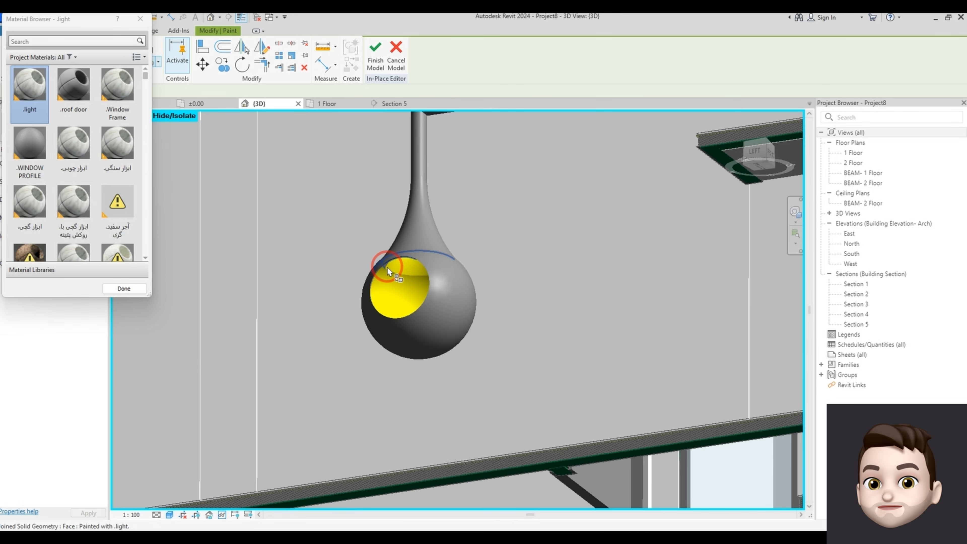
scroll(385, 282, up, 5)
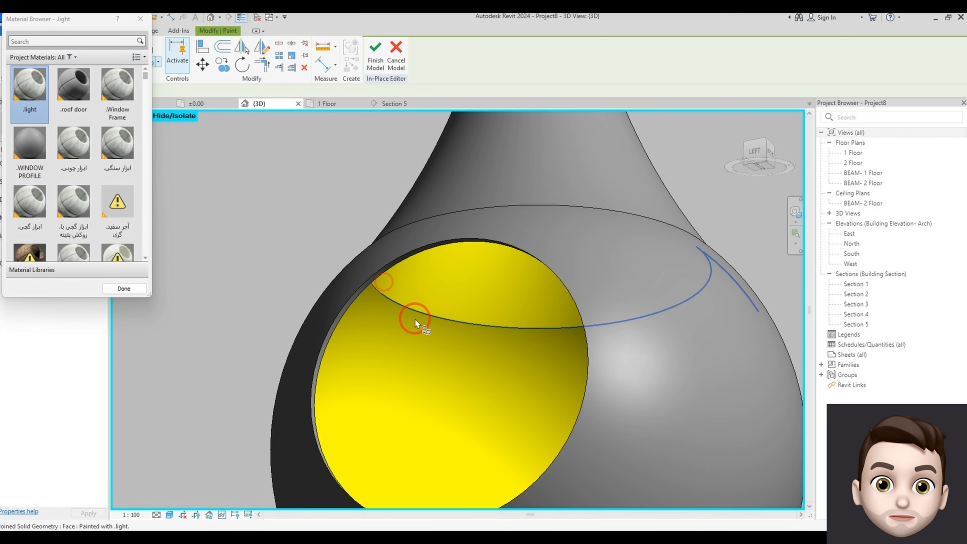
key(Escape)
Step: Examine the fireplace, its painted interior and its pipe from several sides within the room
scroll(407, 292, down, 6)
scroll(554, 365, down, 5)
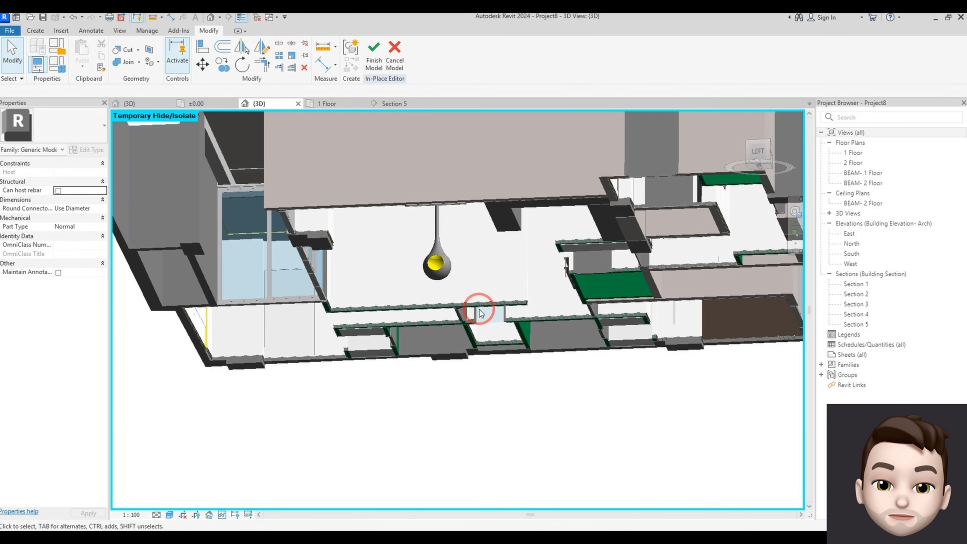
shift+middle_drag(479, 309, 471, 384)
scroll(471, 384, up, 8)
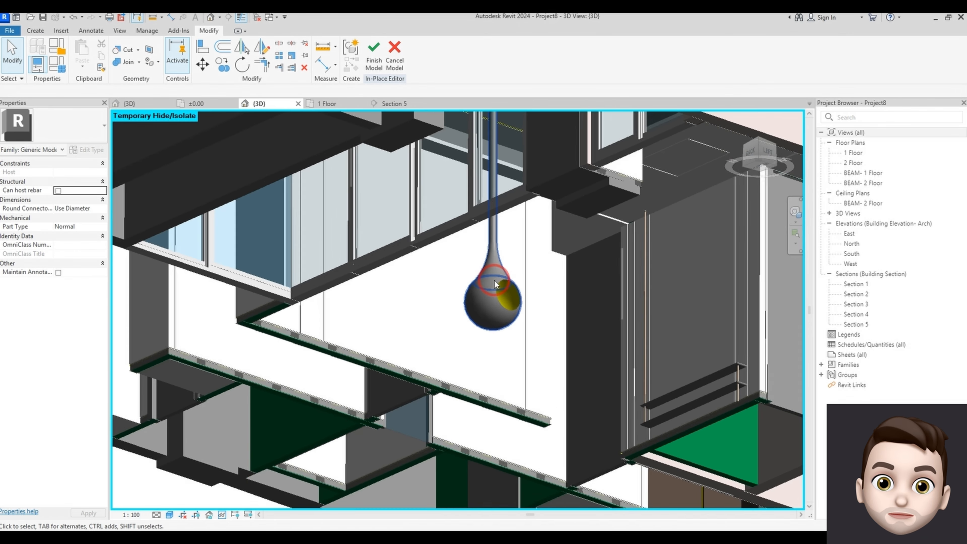
scroll(522, 316, down, 5)
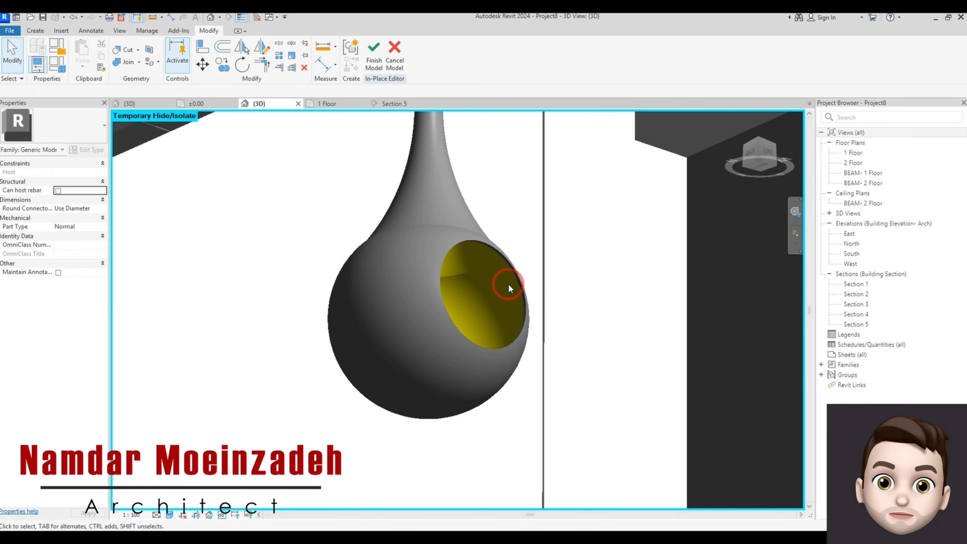
shift+middle_drag(511, 283, 332, 302)
scroll(295, 412, up, 3)
middle_drag(297, 416, 416, 312)
scroll(417, 312, down, 1)
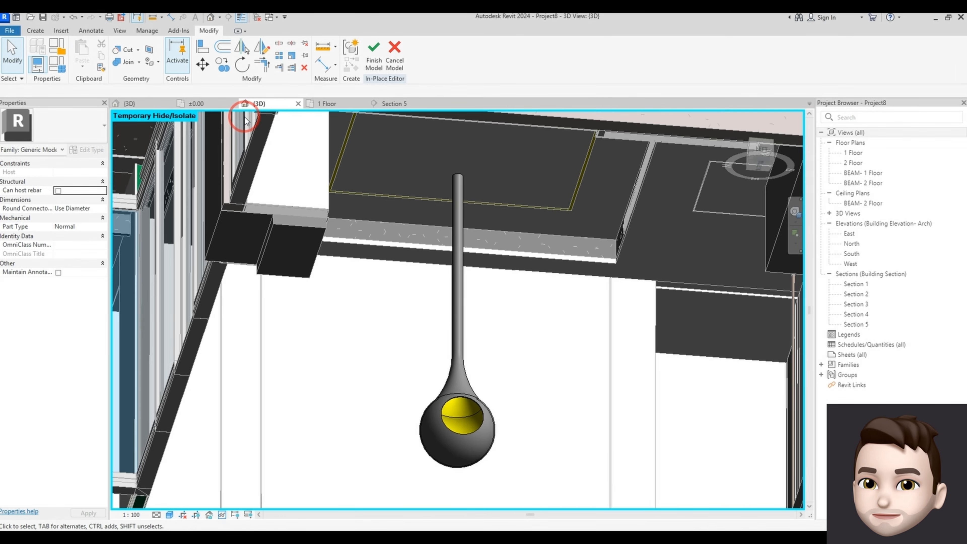
Step: Start a solid extrusion and set its work plane by picking the top face of the fireplace pipe
click(42, 21)
click(99, 48)
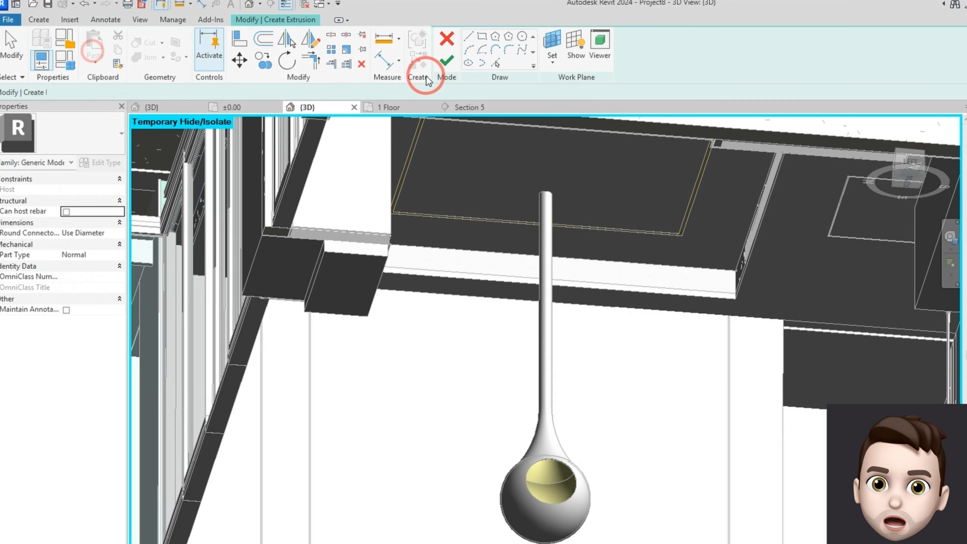
click(450, 38)
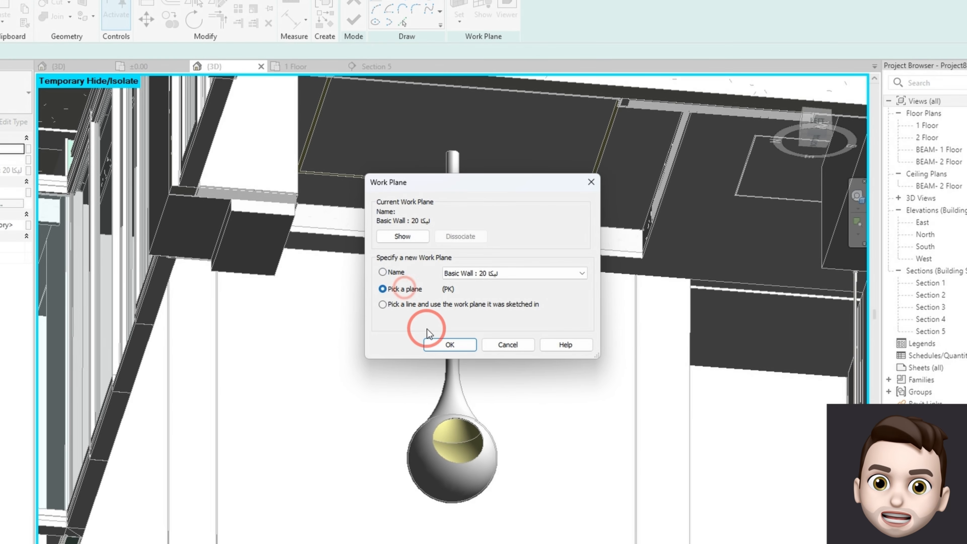
click(442, 342)
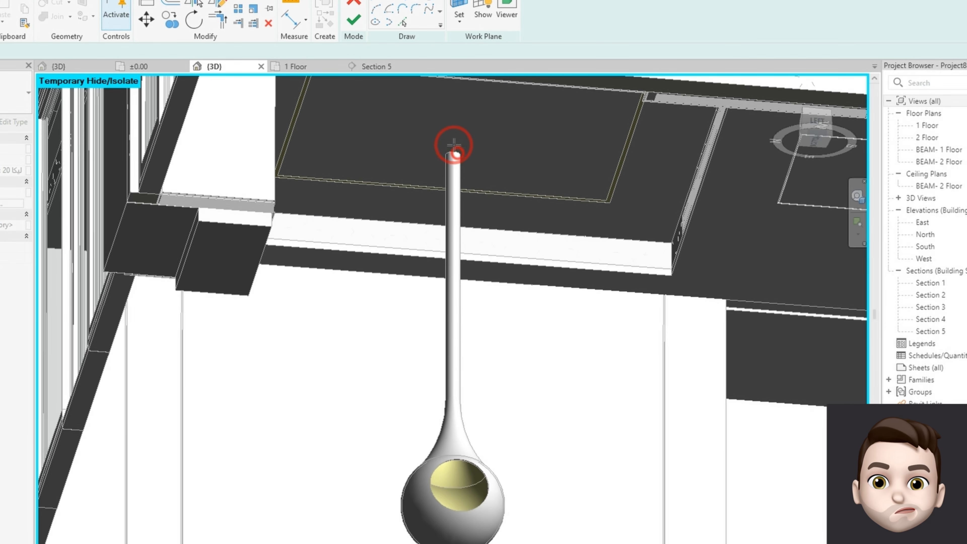
click(457, 153)
Step: Sketch a circle offset 0.01 outward from the pipe's top edge and finish the extrusion with a depth of 0.25
scroll(447, 145, up, 6)
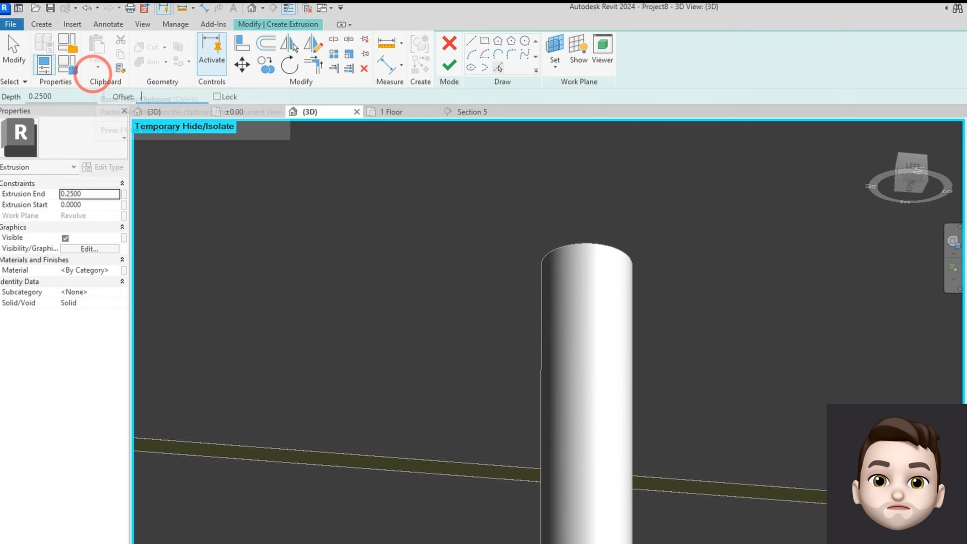
click(604, 247)
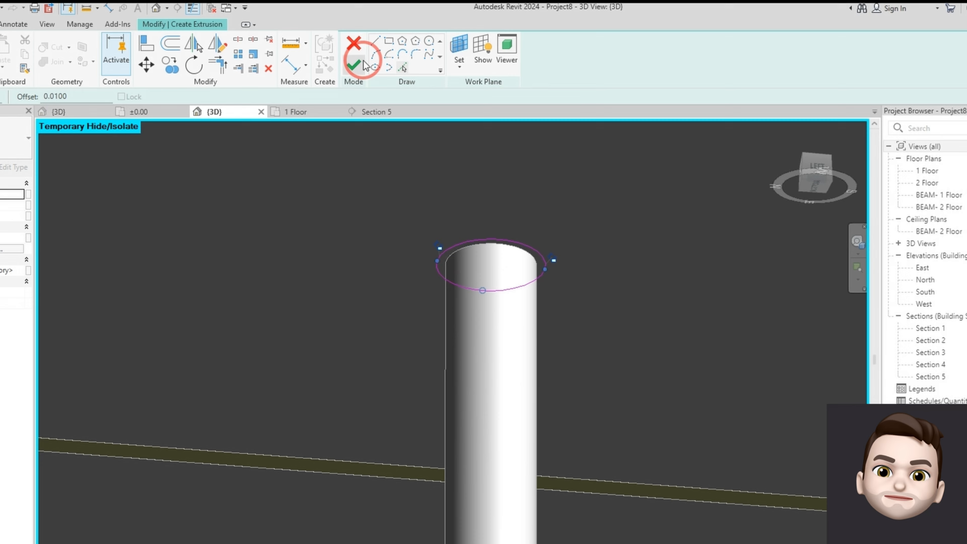
click(363, 62)
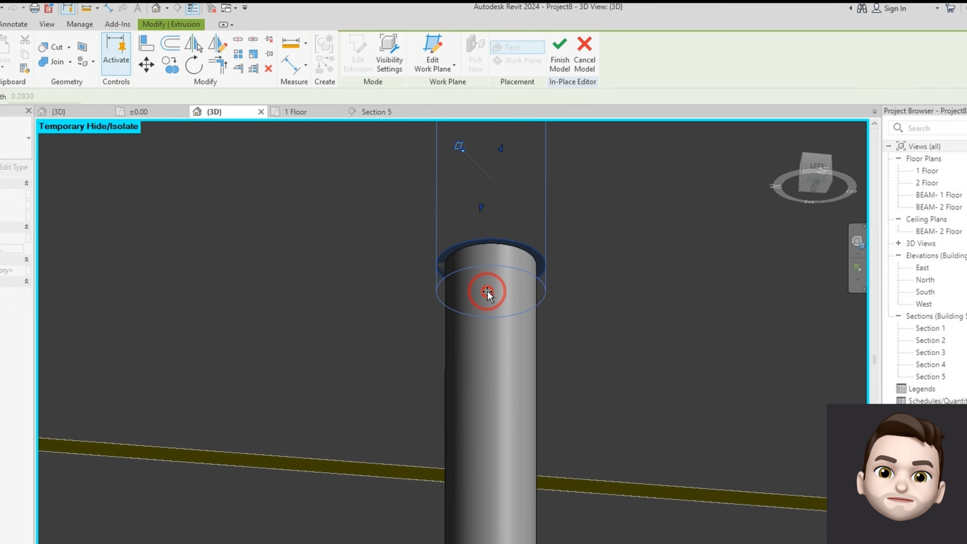
Step: Extend the new extrusion slightly below the pipe's top and lower its upper end to form a short collar
drag(490, 278, 492, 293)
scroll(492, 328, down, 2)
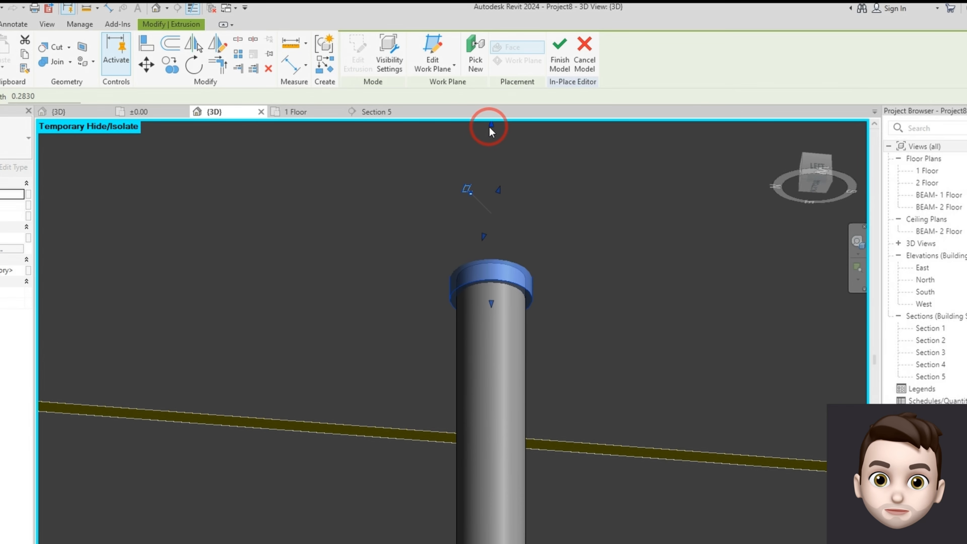
drag(490, 125, 490, 280)
click(341, 270)
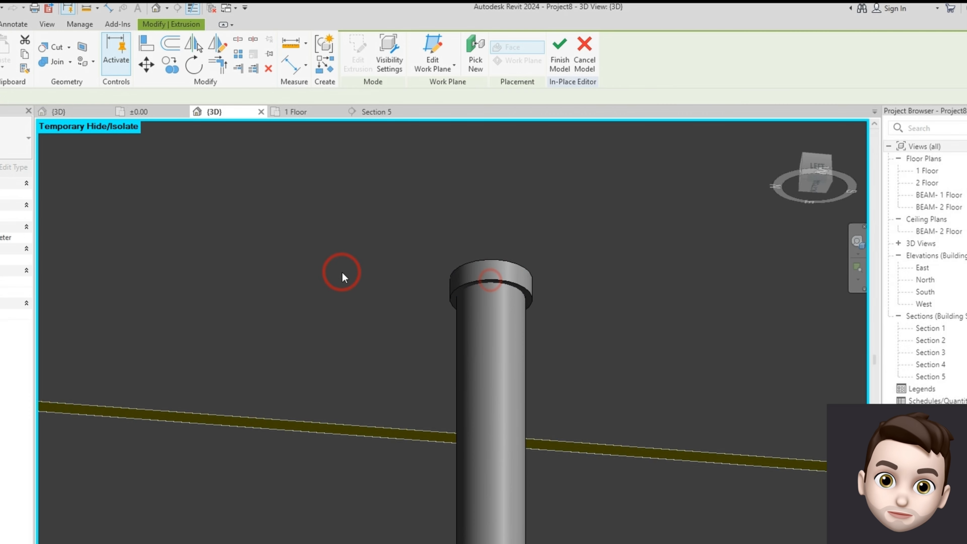
Step: Finish the in-place fireplace model and view the whole fireplace in the room
scroll(309, 210, down, 6)
shift+middle_drag(417, 421, 559, 324)
click(373, 55)
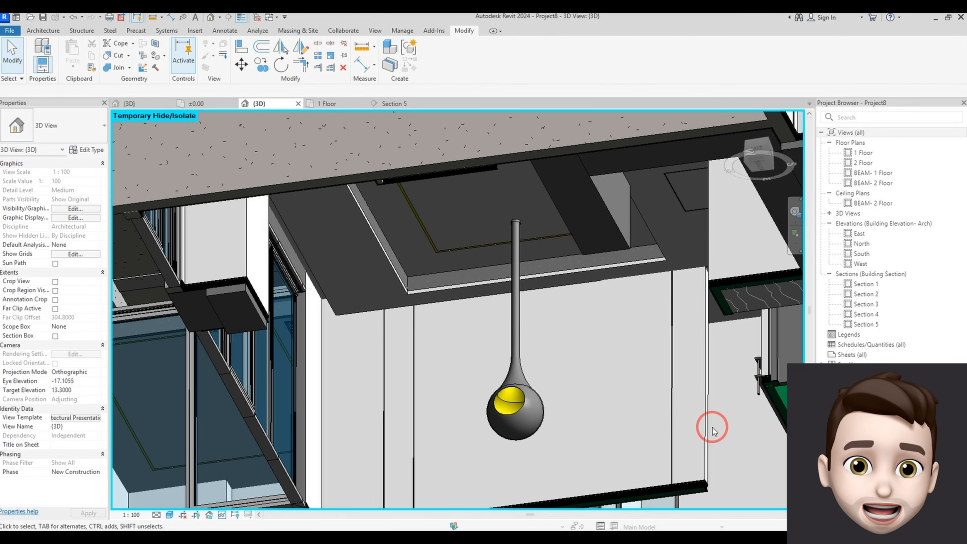
scroll(578, 320, up, 3)
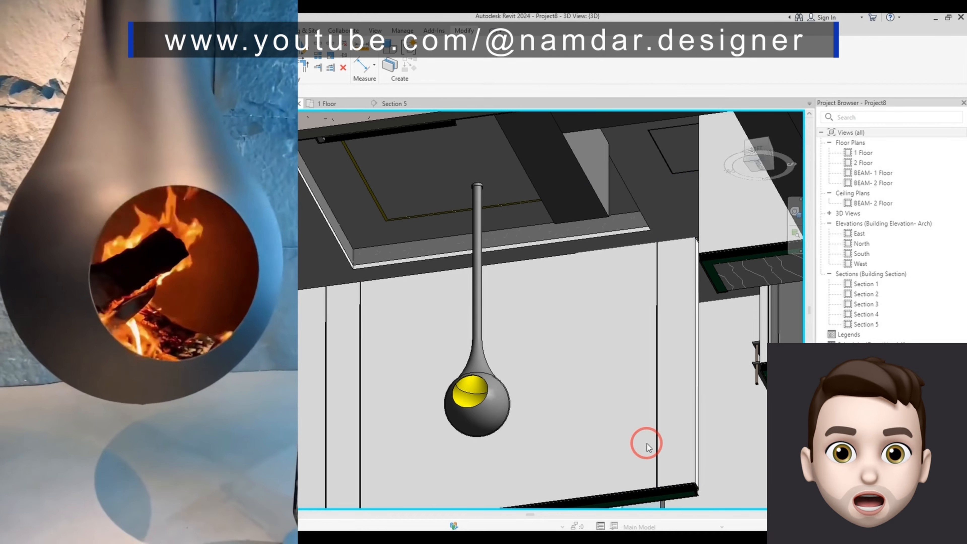